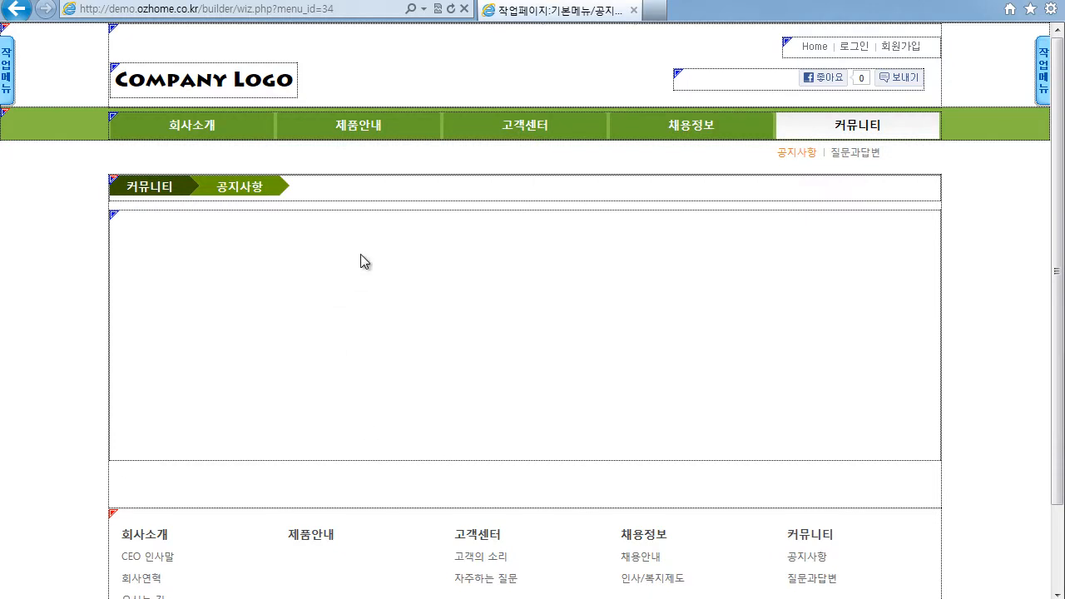
Open module registration for the empty content cell below the 공지사항 breadcrumb
left_click(455, 247)
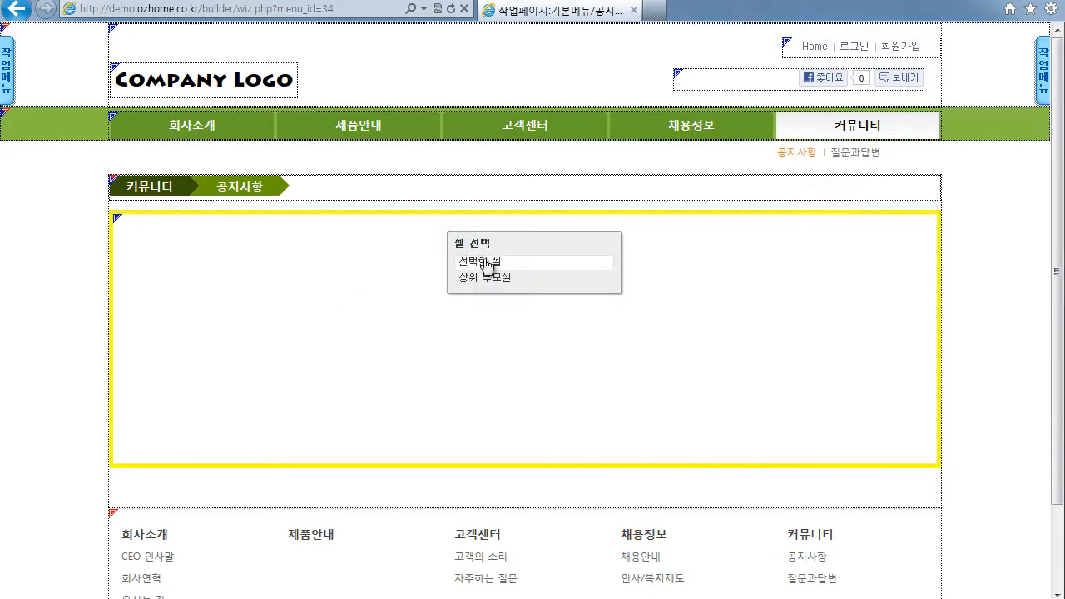
left_click(485, 260)
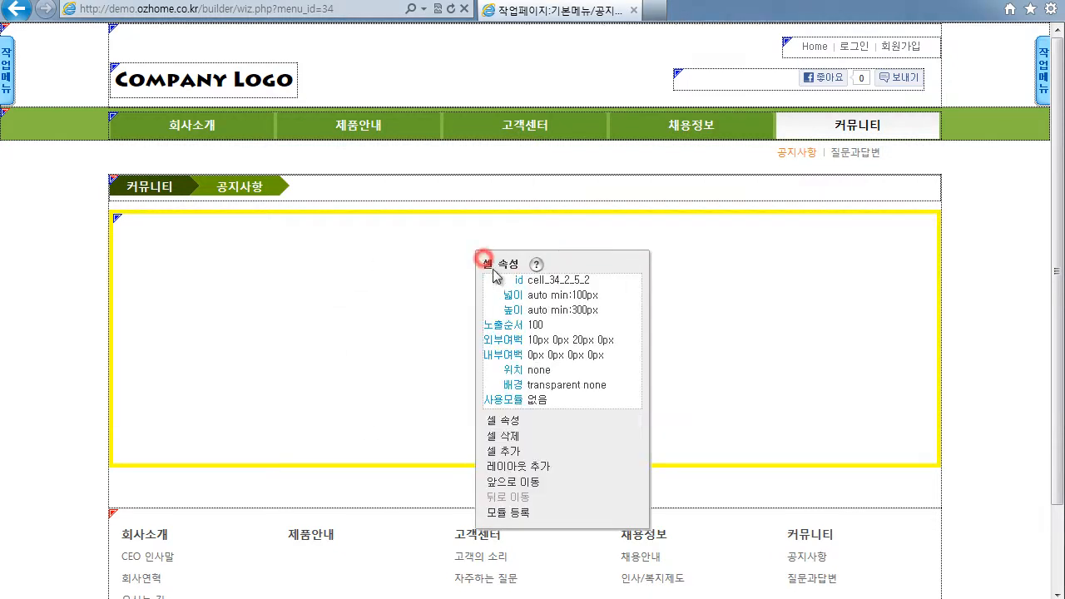
left_click(552, 519)
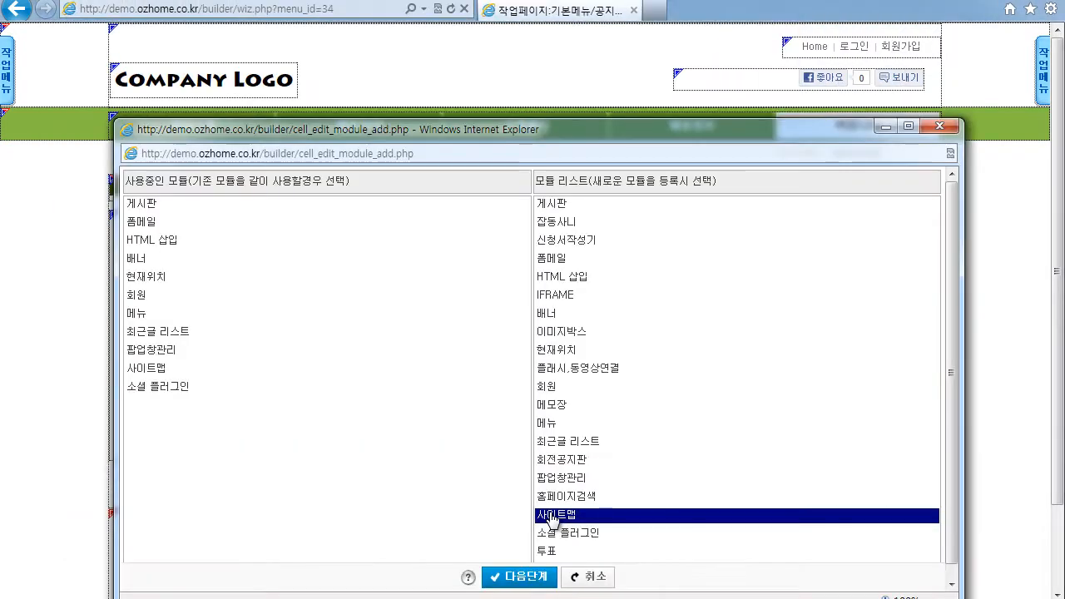
left_click_drag(516, 133, 517, 87)
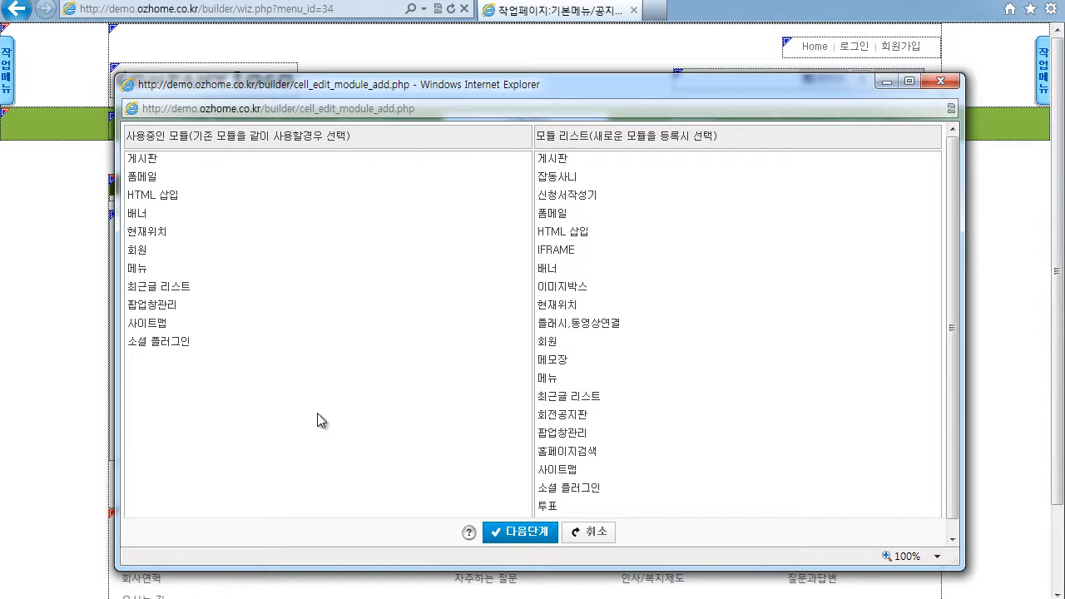
left_click_drag(497, 89, 590, 98)
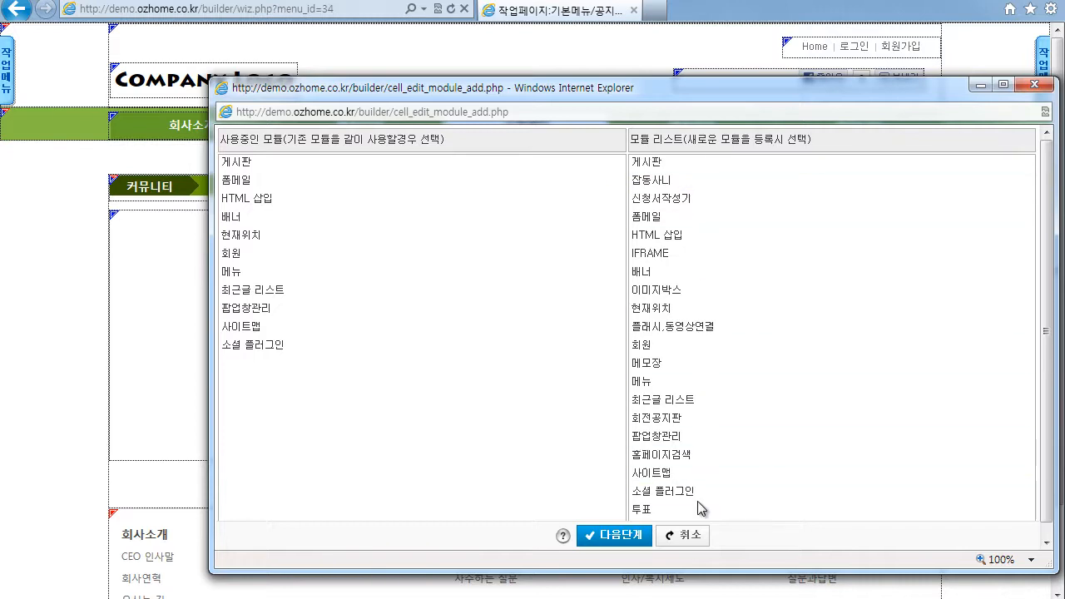
Browse the styles of the new 게시판 module, choose 일반게시판/일반게시판 and continue to its settings
left_click(647, 162)
scroll(685, 333, "down", 6)
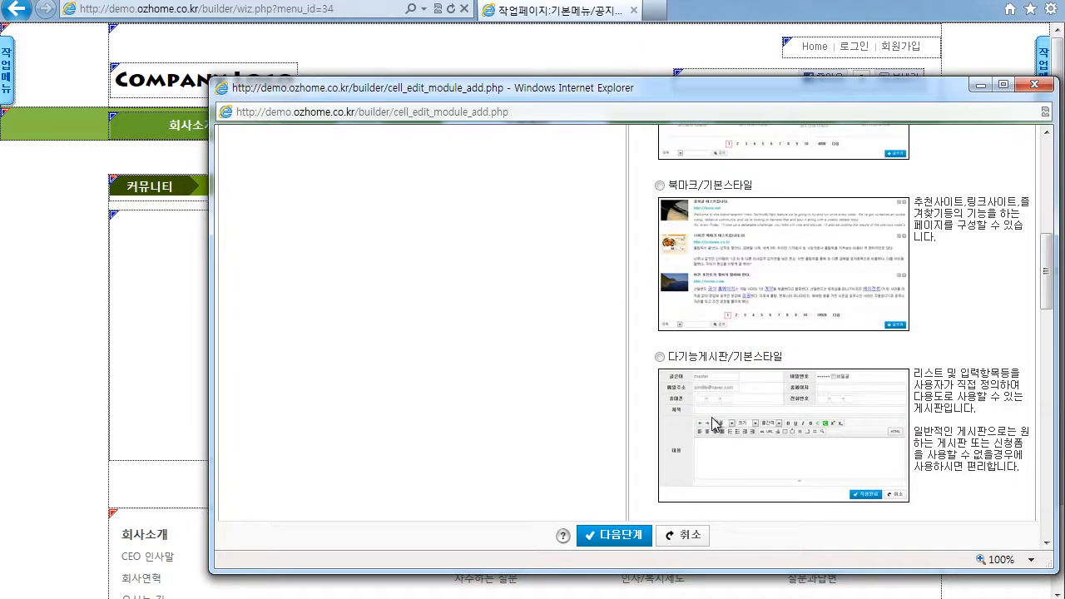
scroll(917, 353, "up", 10)
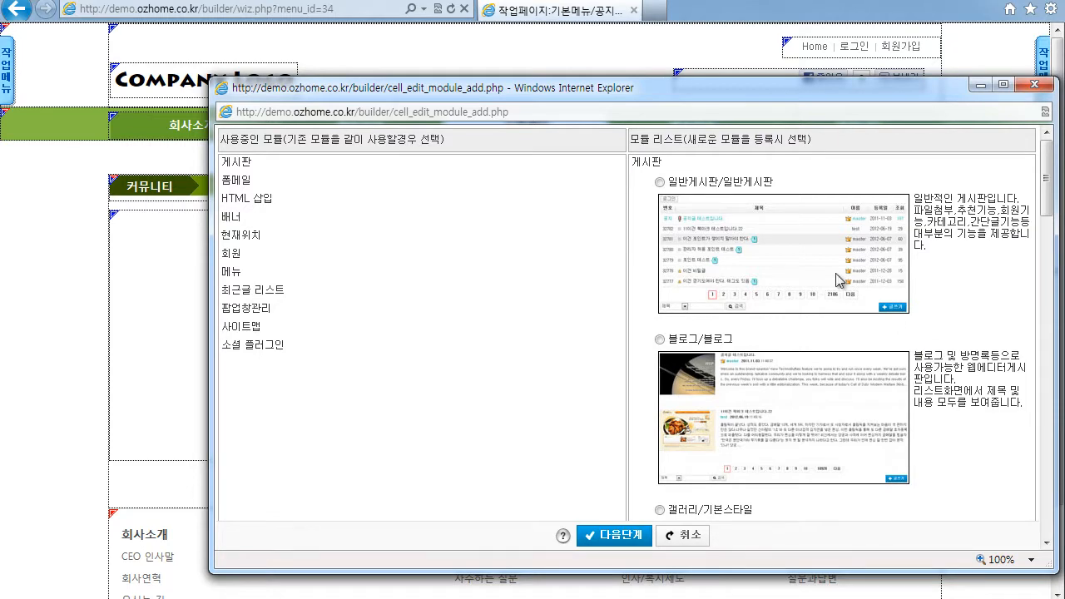
left_click_drag(730, 95, 745, 121)
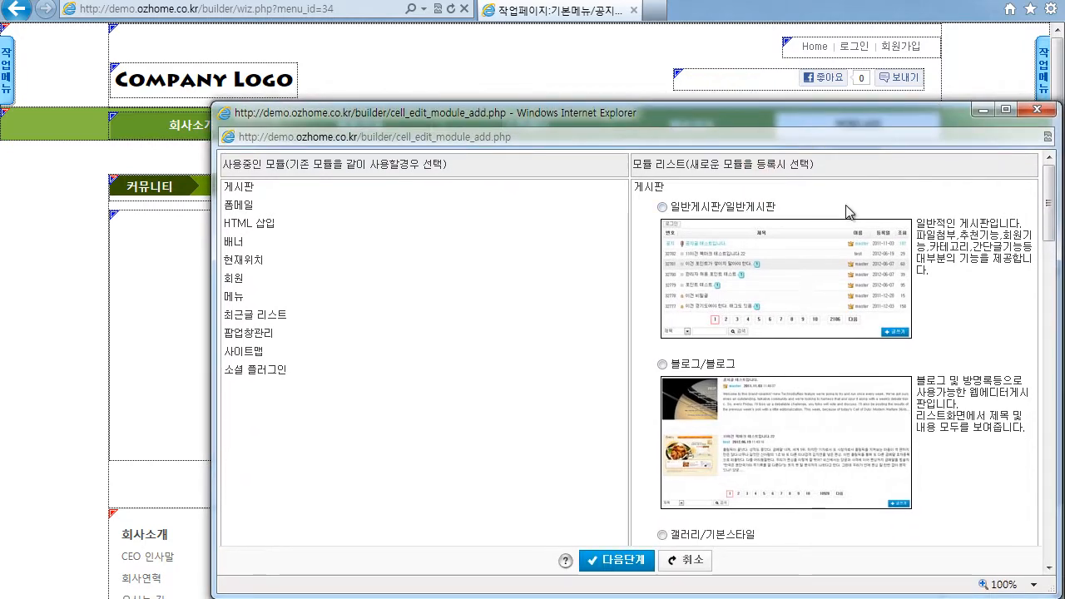
left_click(654, 188)
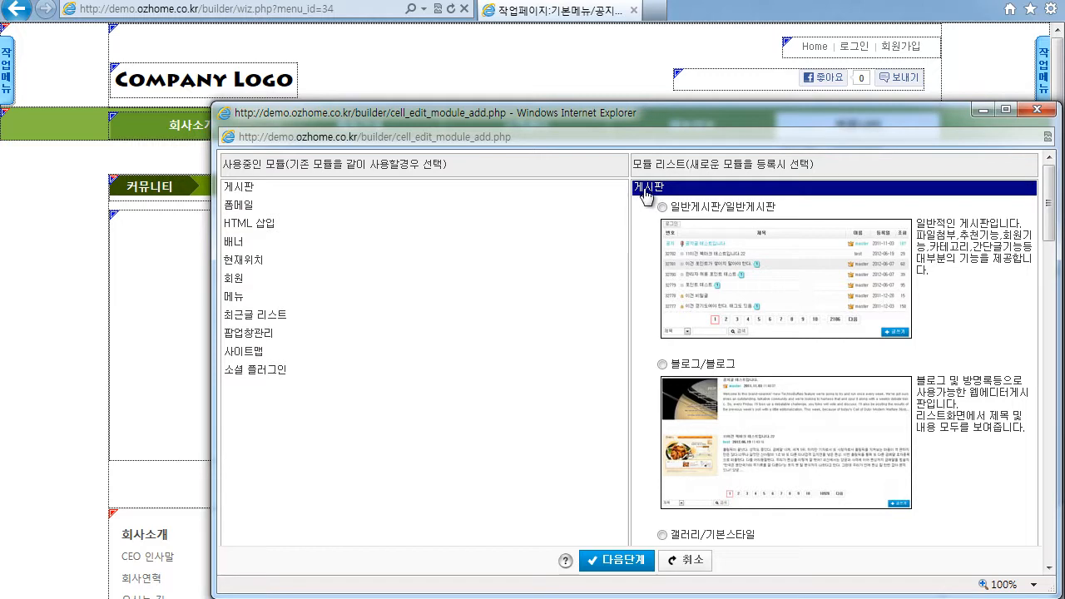
scroll(707, 220, "down", 5)
scroll(705, 407, "down", 3)
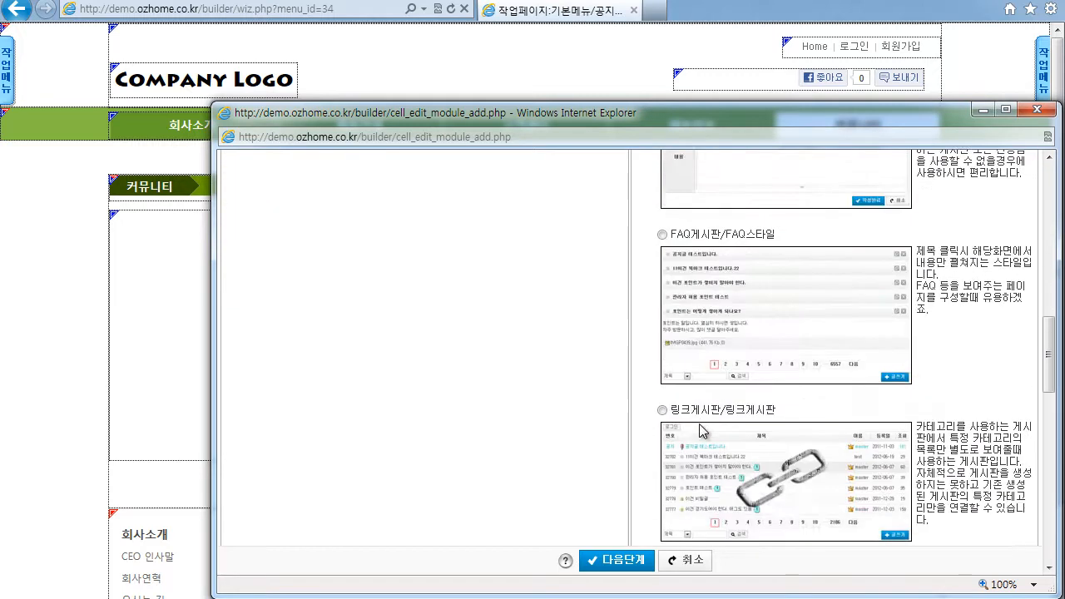
scroll(705, 407, "up", 10)
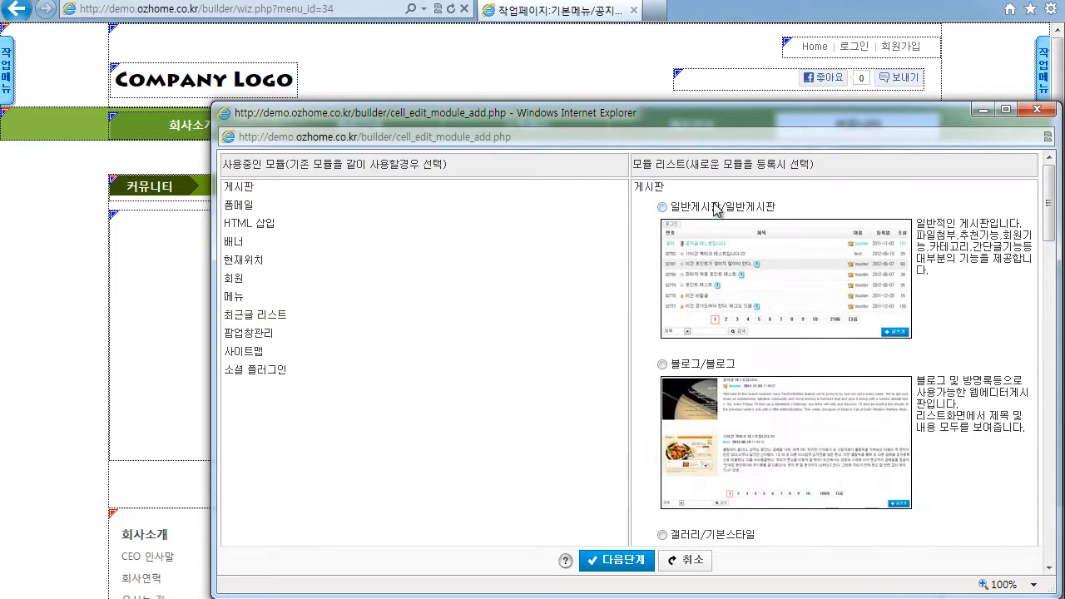
left_click(662, 207)
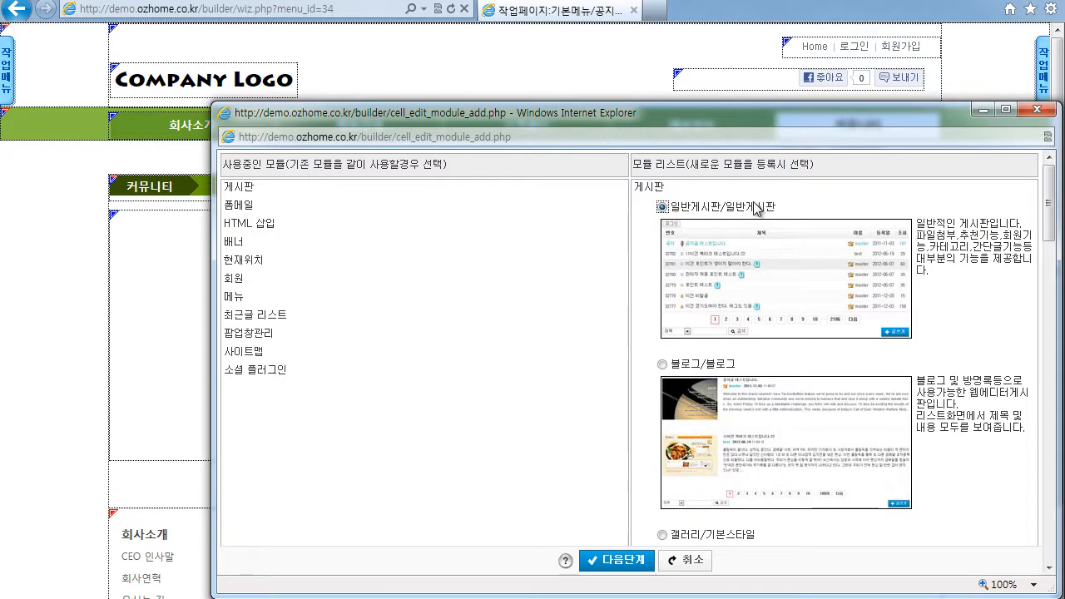
left_click(614, 563)
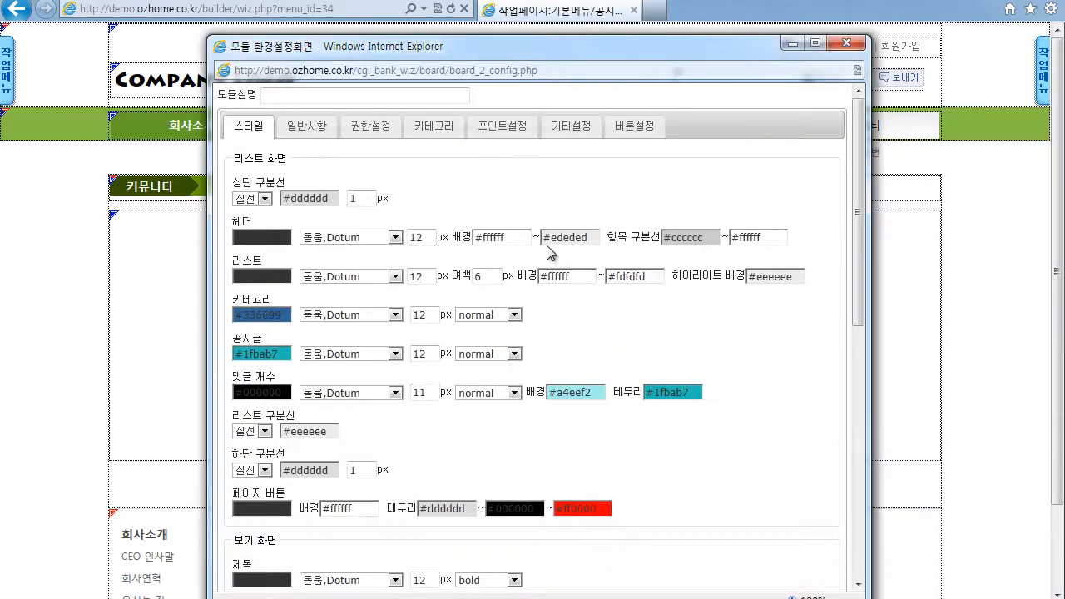
Set the board module's description to 공지사항2
left_click(379, 98)
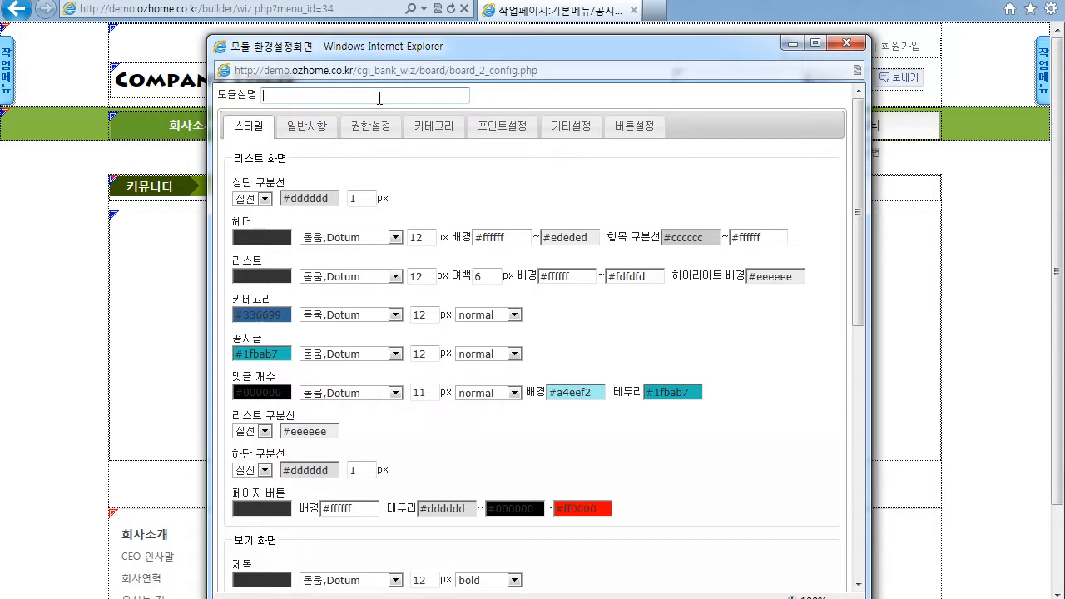
type("공지사항")
type("2")
Review the board's general, permission, category, point, other and button settings, and complete the module registration
left_click(297, 126)
left_click(366, 126)
left_click(456, 126)
left_click(504, 126)
left_click(571, 127)
left_click(632, 128)
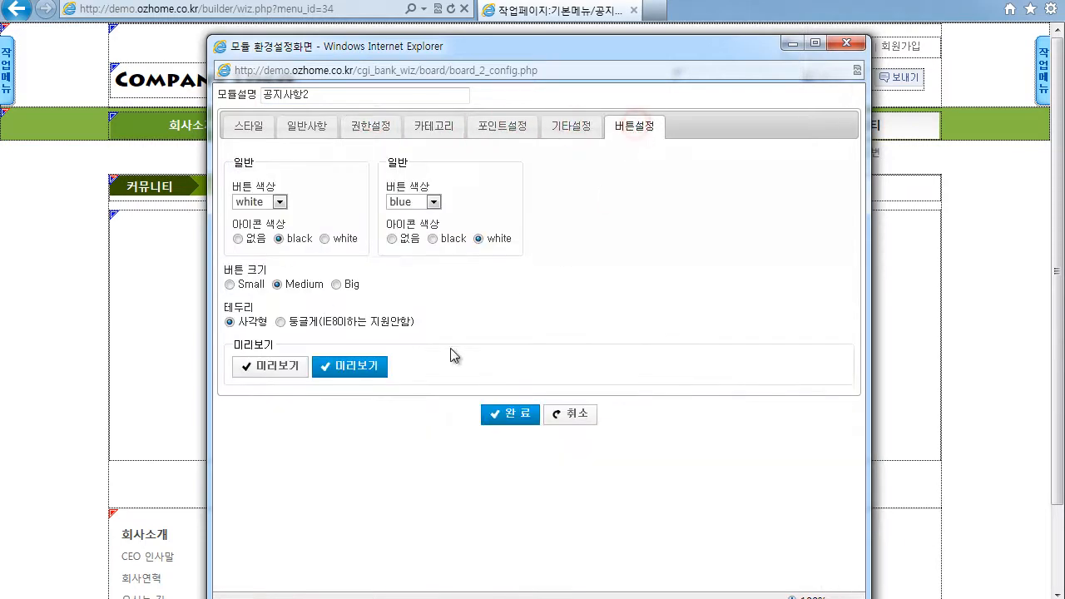
left_click(315, 122)
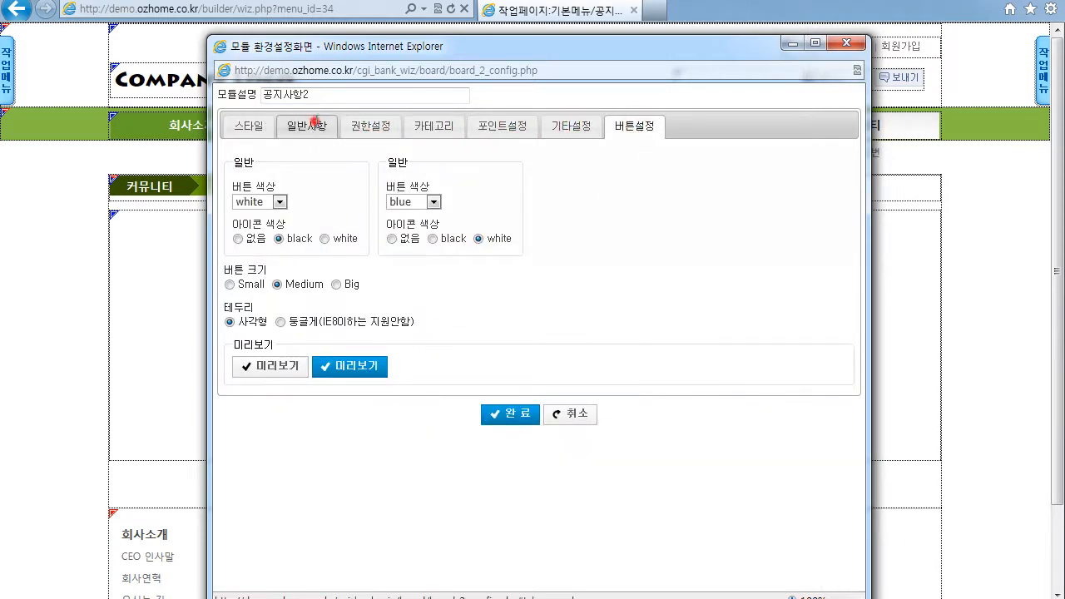
left_click(370, 133)
scroll(435, 157, "down", 1)
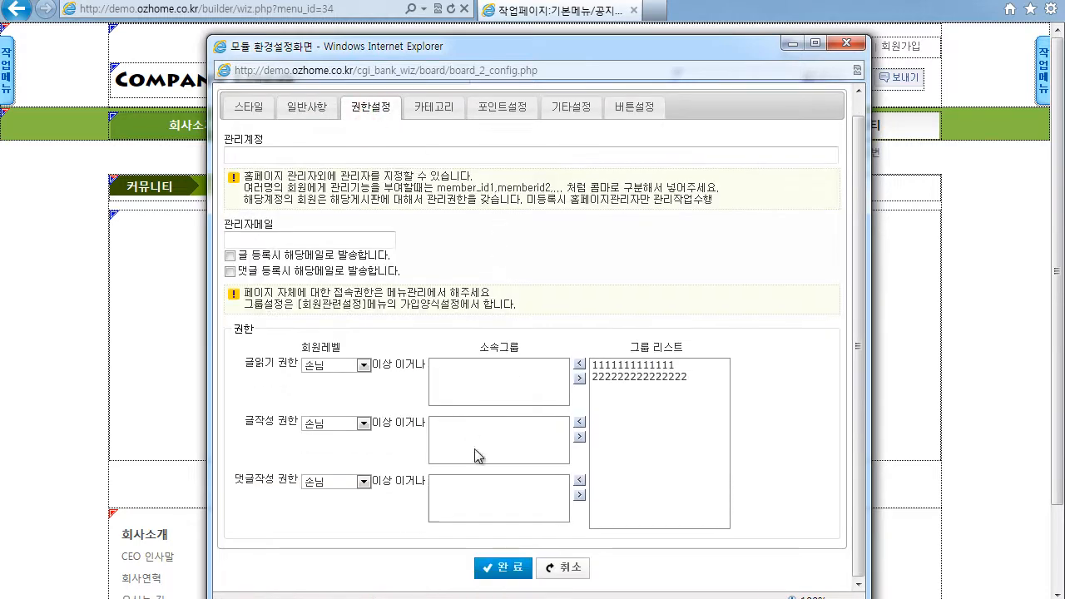
left_click(499, 569)
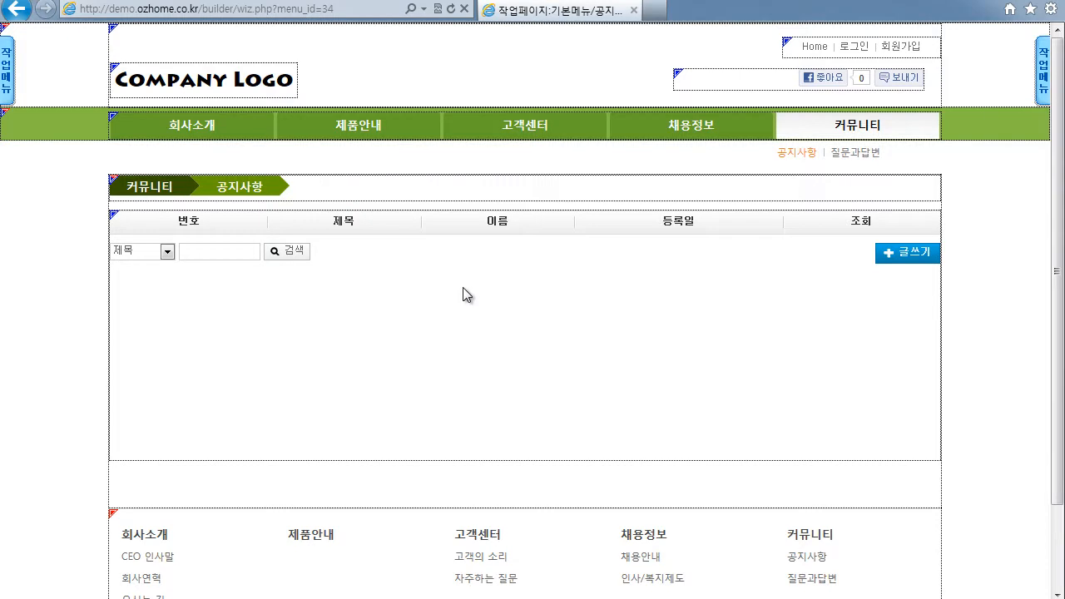
Reopen the board cell's module settings, look over the general and permission settings, and close them unchanged
left_click(446, 253)
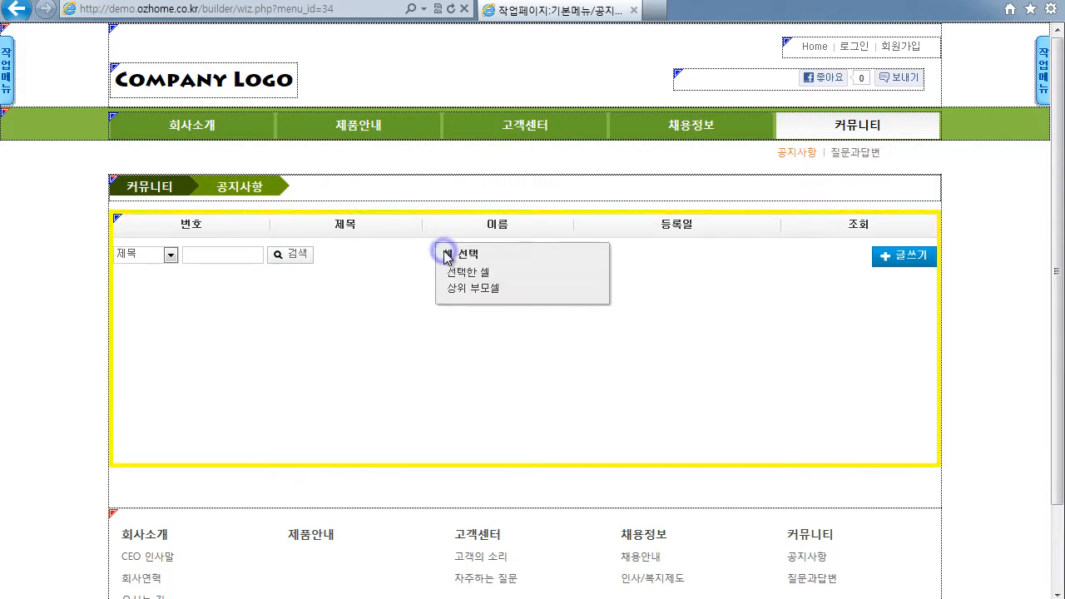
left_click(470, 273)
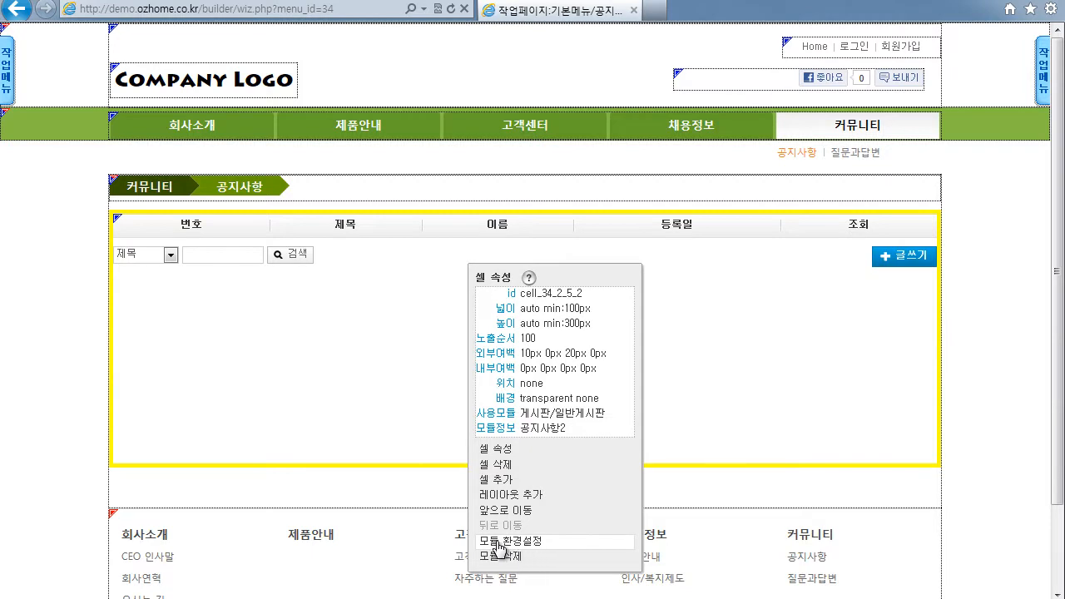
left_click(532, 542)
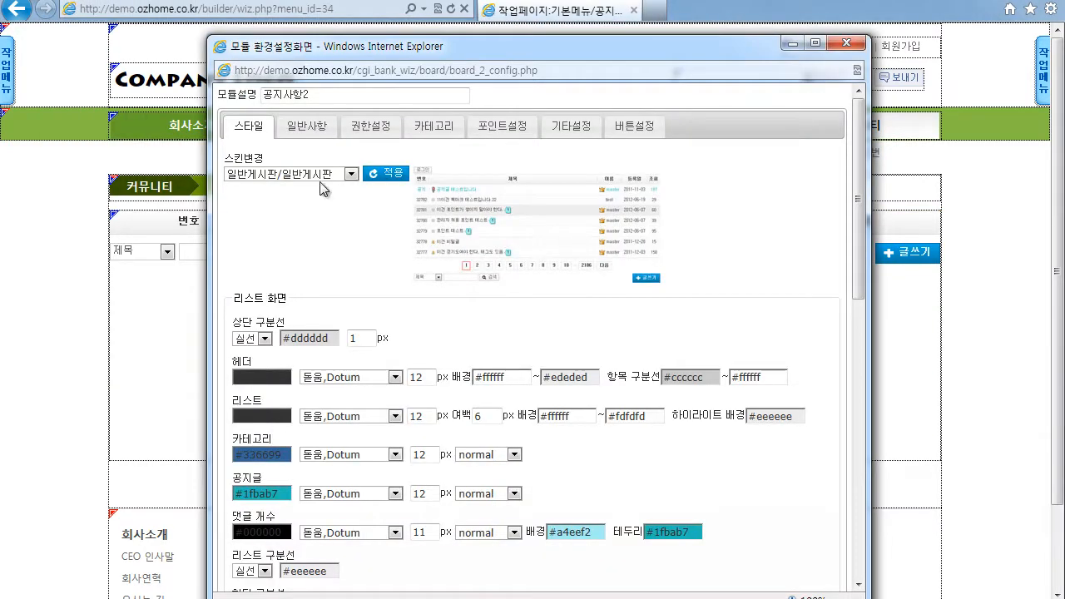
left_click(308, 127)
left_click(353, 132)
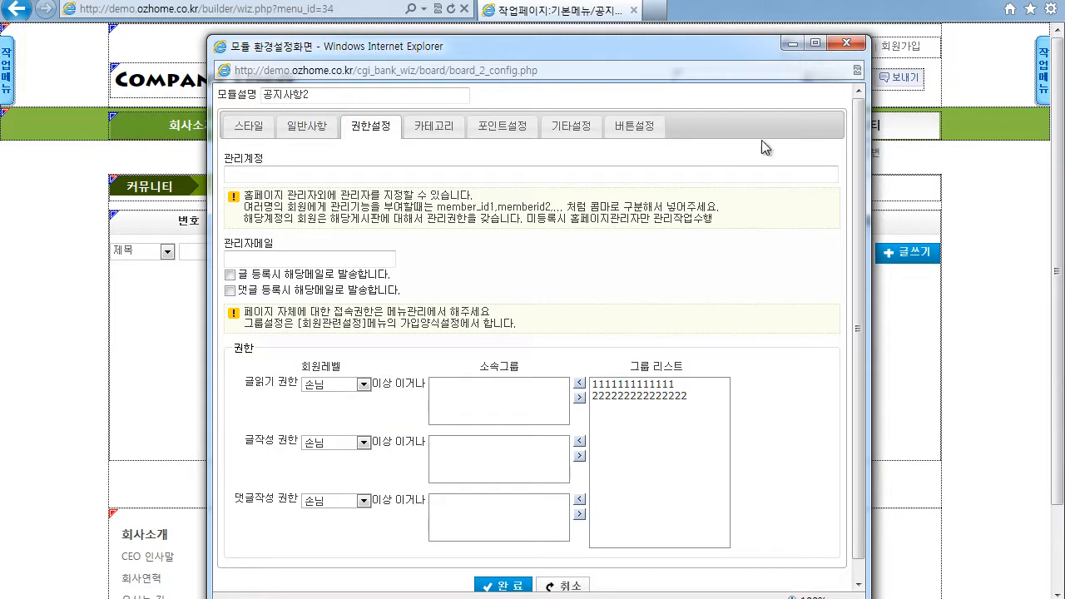
left_click(846, 42)
Remove the 공지사항2 board module from the content cell
left_click(431, 274)
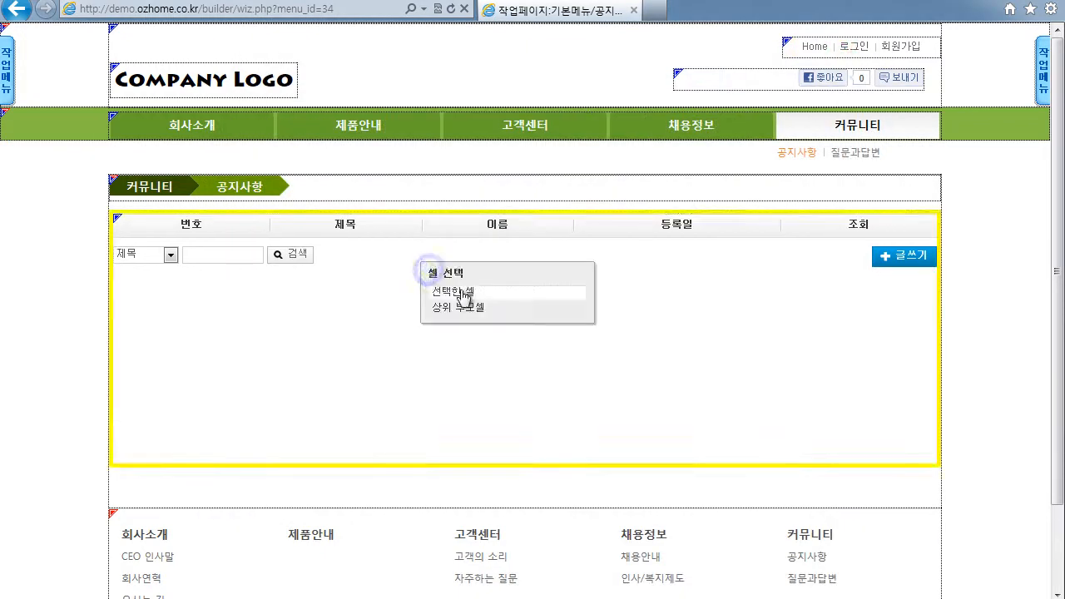
left_click(456, 291)
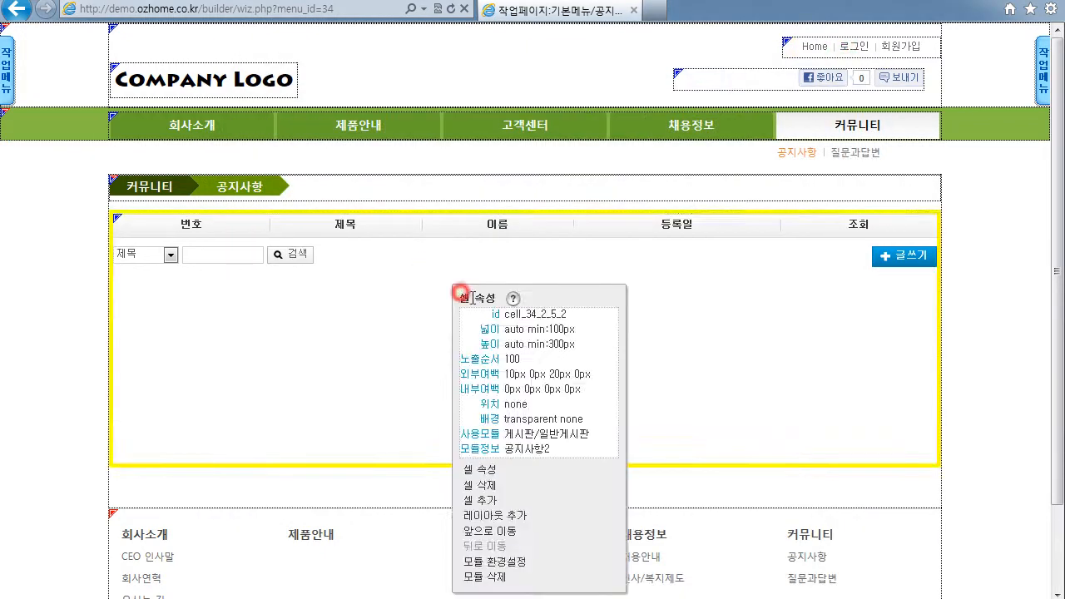
left_click(510, 585)
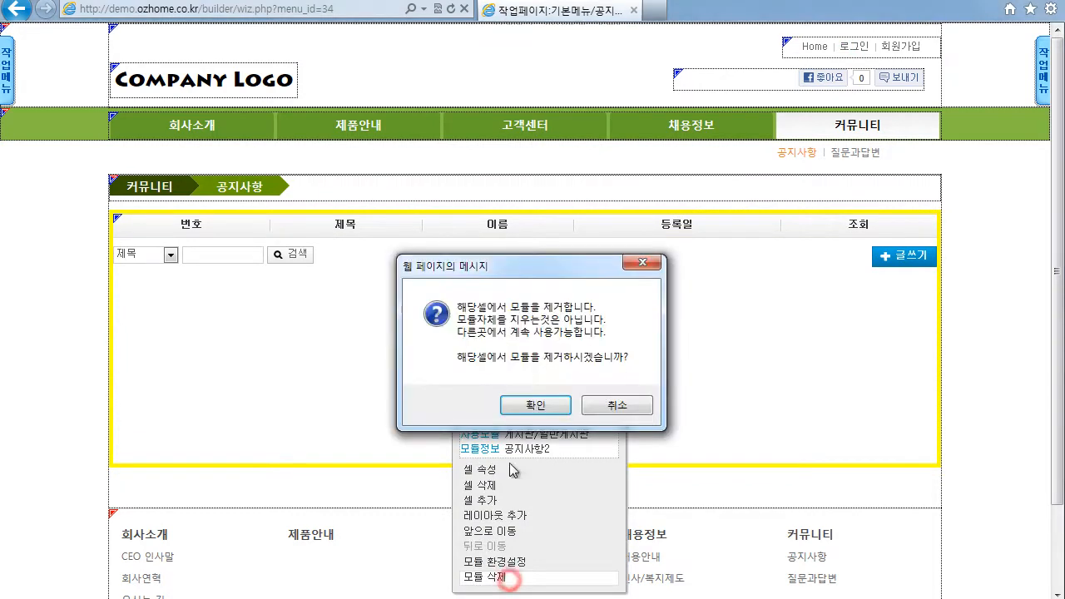
left_click(536, 402)
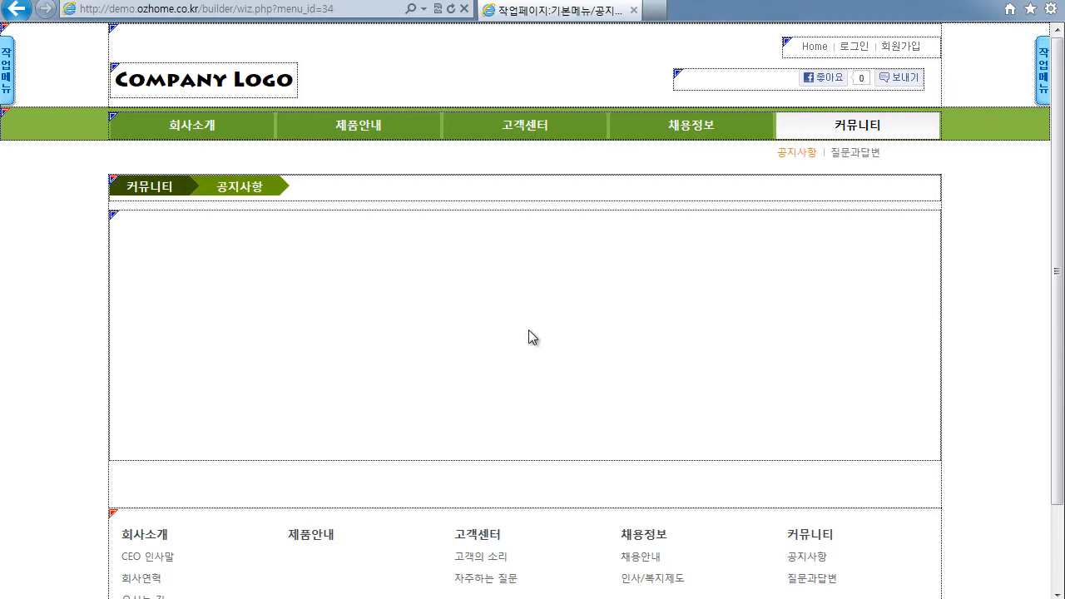
Register the existing 일반게시판/일반게시판 (공지사항2) module from the modules in use in the empty content cell
left_click(467, 246)
left_click(468, 261)
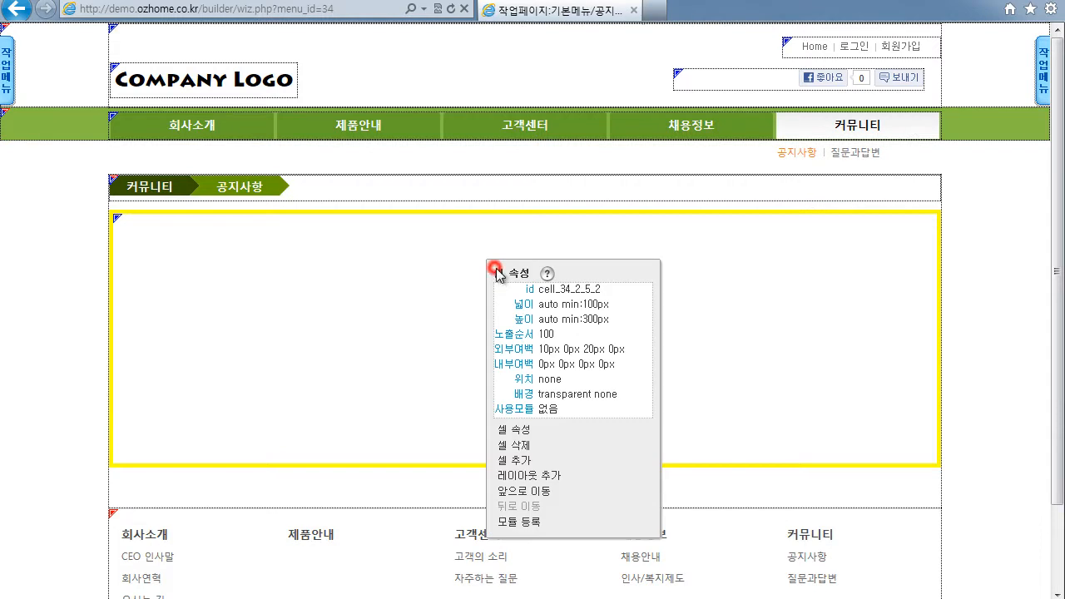
left_click(516, 520)
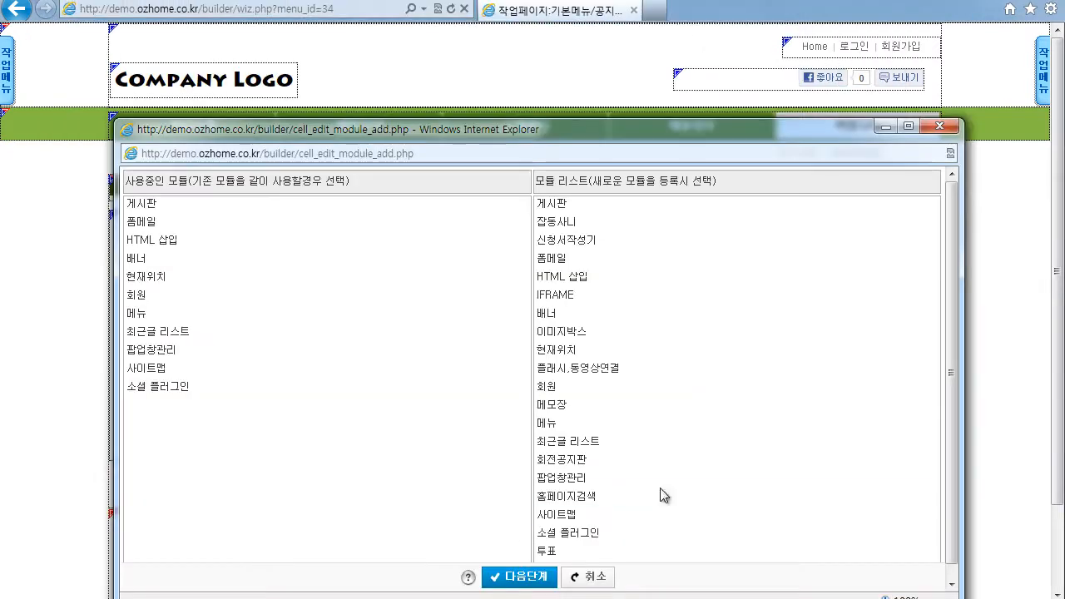
left_click(629, 532)
left_click(746, 260)
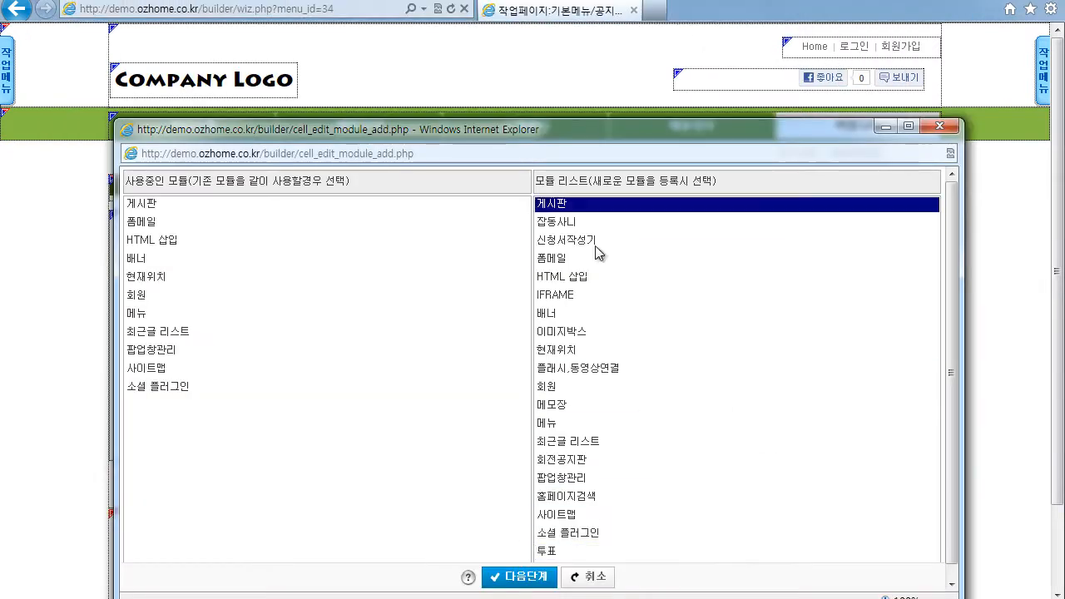
left_click(143, 206)
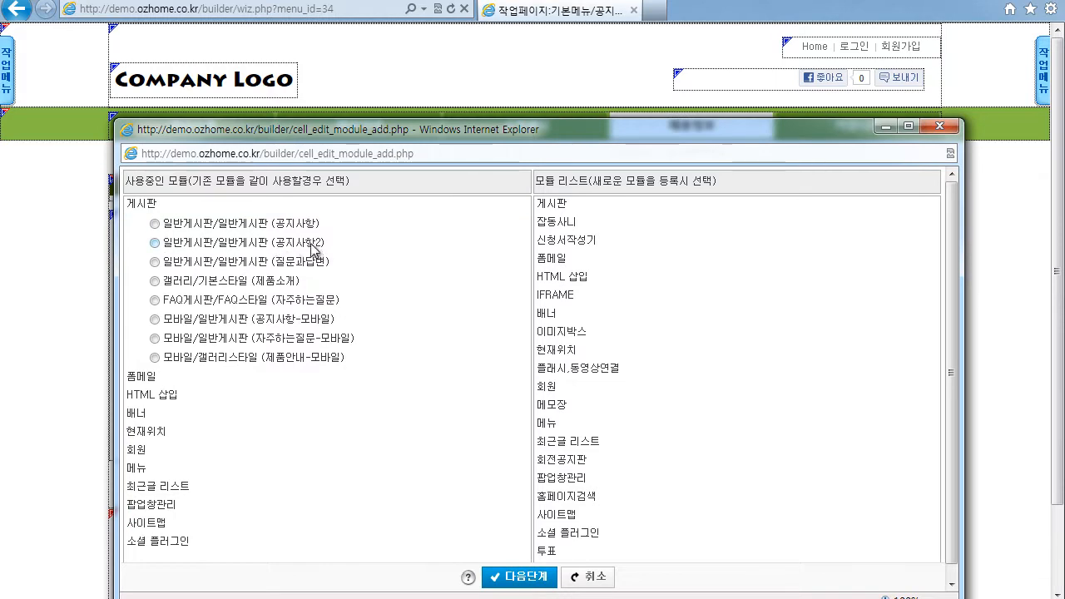
left_click(157, 243)
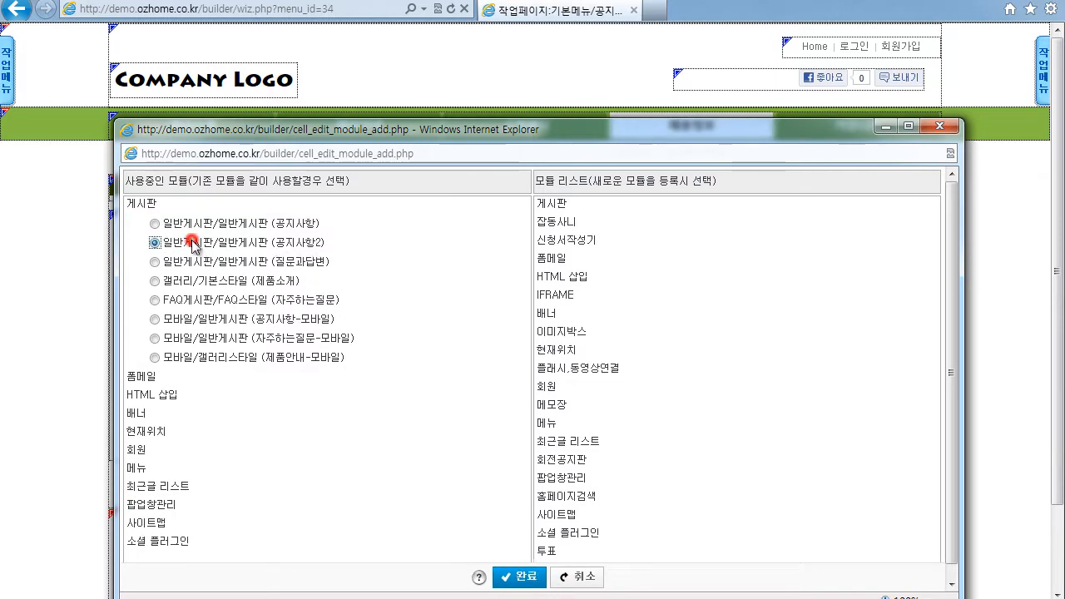
left_click(526, 572)
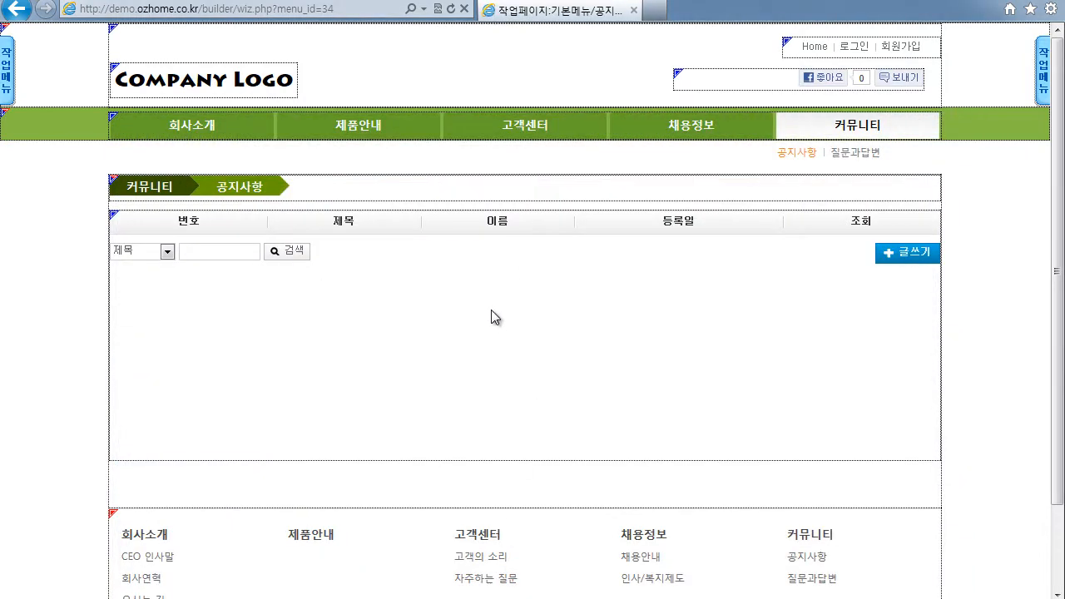
Check the cell properties of the content cell holding the board
left_click(451, 277)
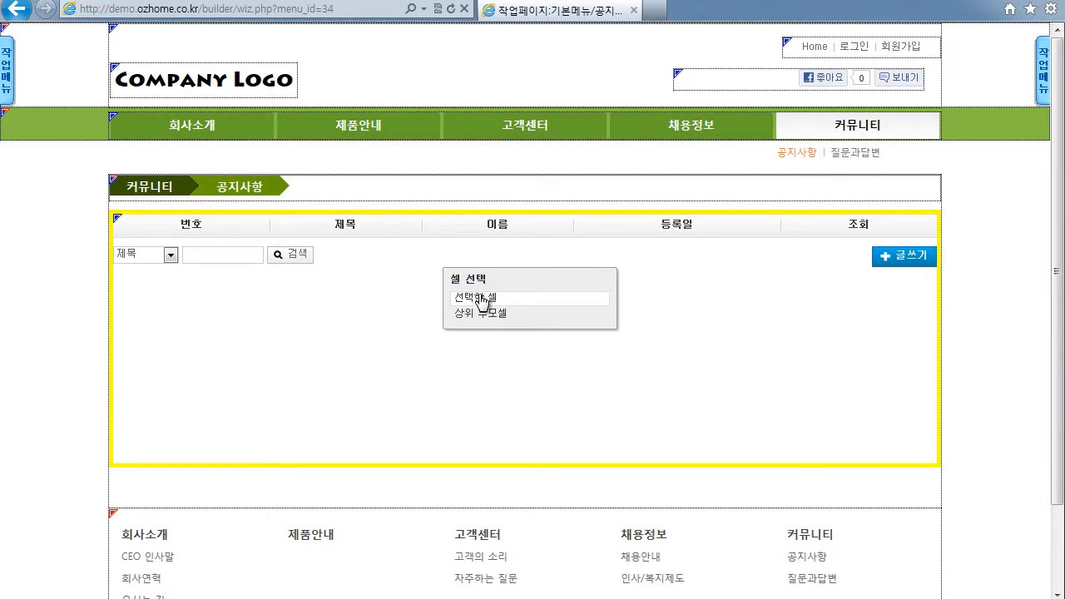
left_click(478, 298)
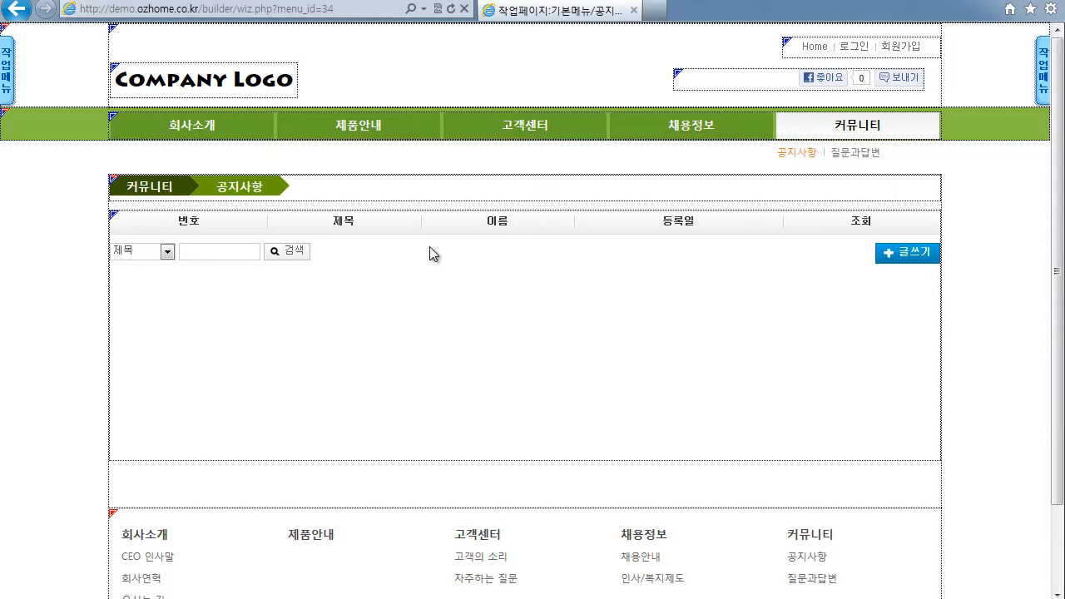
Look over the logo cell's module settings down to the option for applying them to all pages using the module, and close them unchanged
left_click(251, 77)
left_click(295, 99)
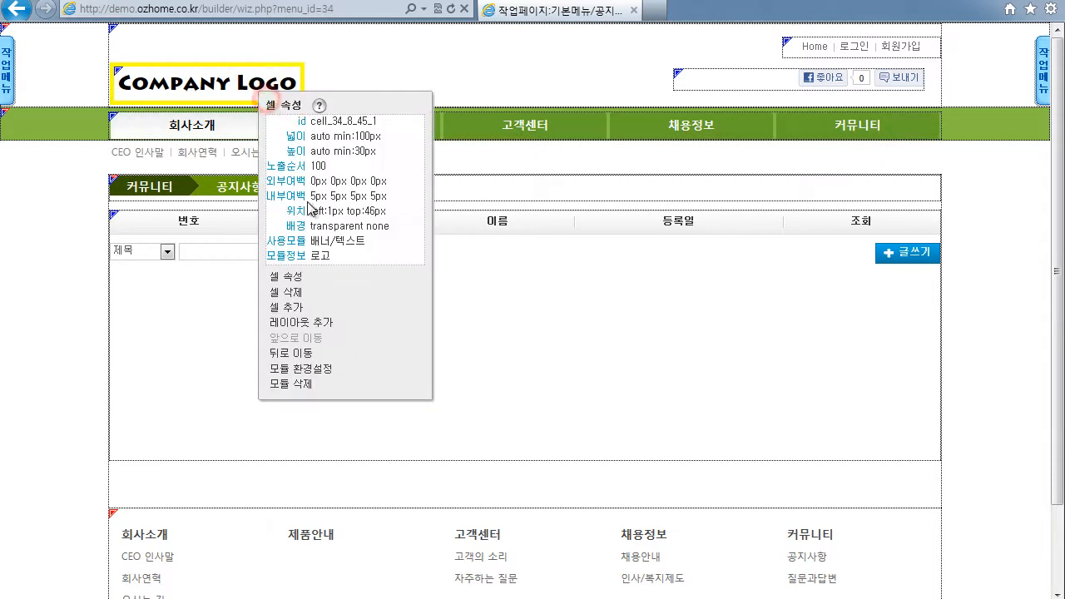
left_click(316, 371)
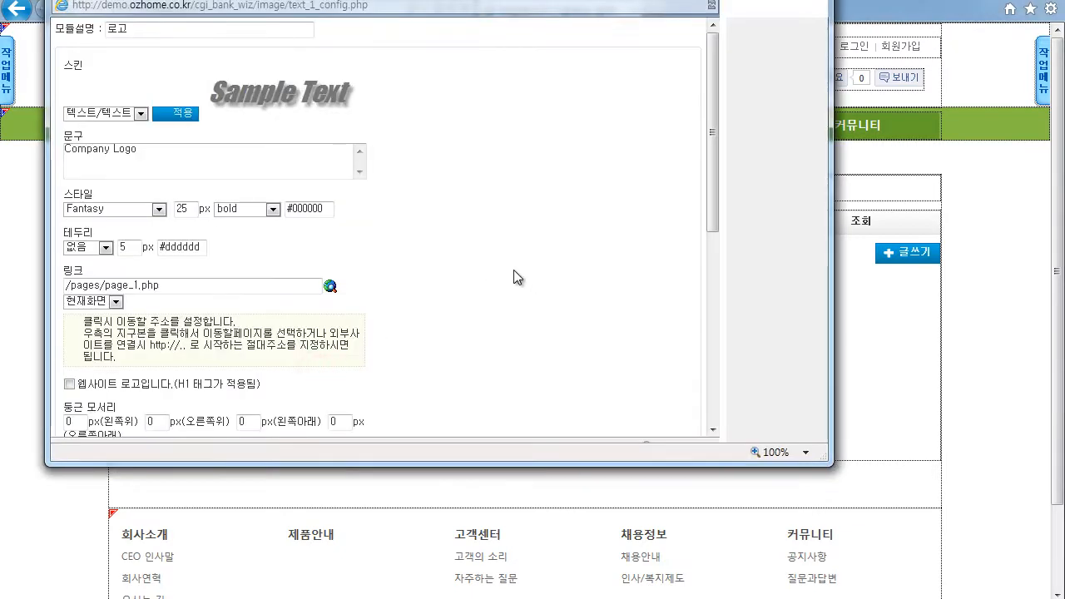
scroll(515, 275, "down", 7)
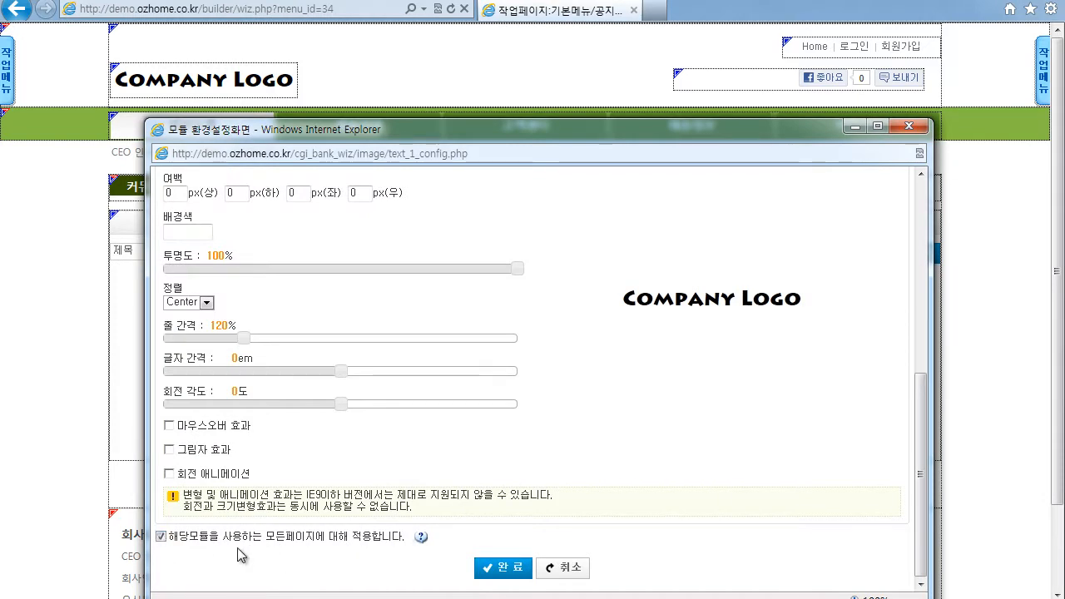
left_click(566, 567)
Look through the board cell's module settings to the end of the form and close them unchanged
left_click(437, 291)
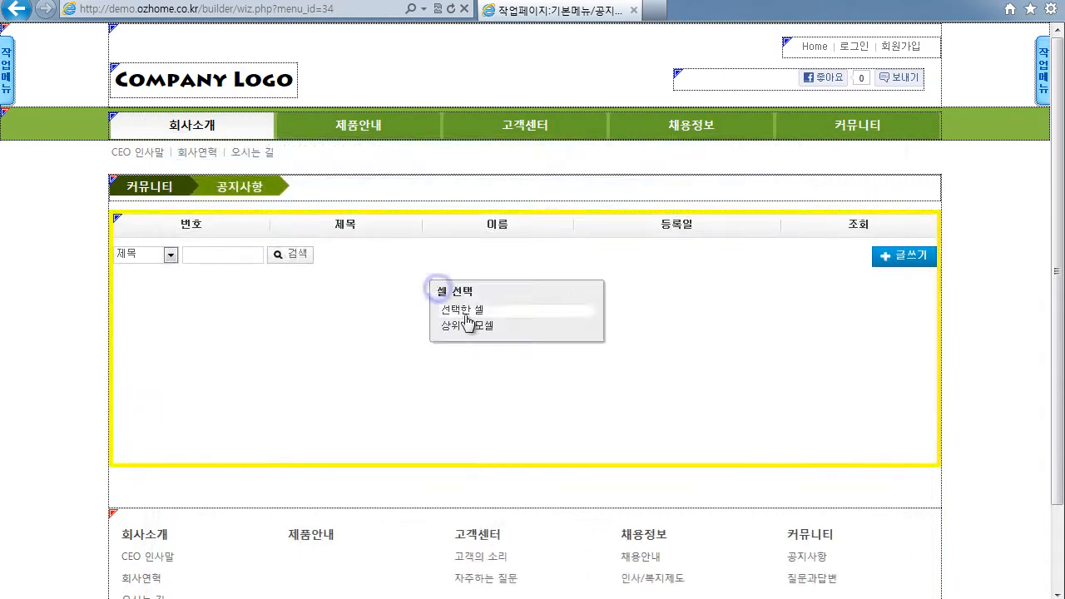
left_click(462, 310)
left_click(503, 568)
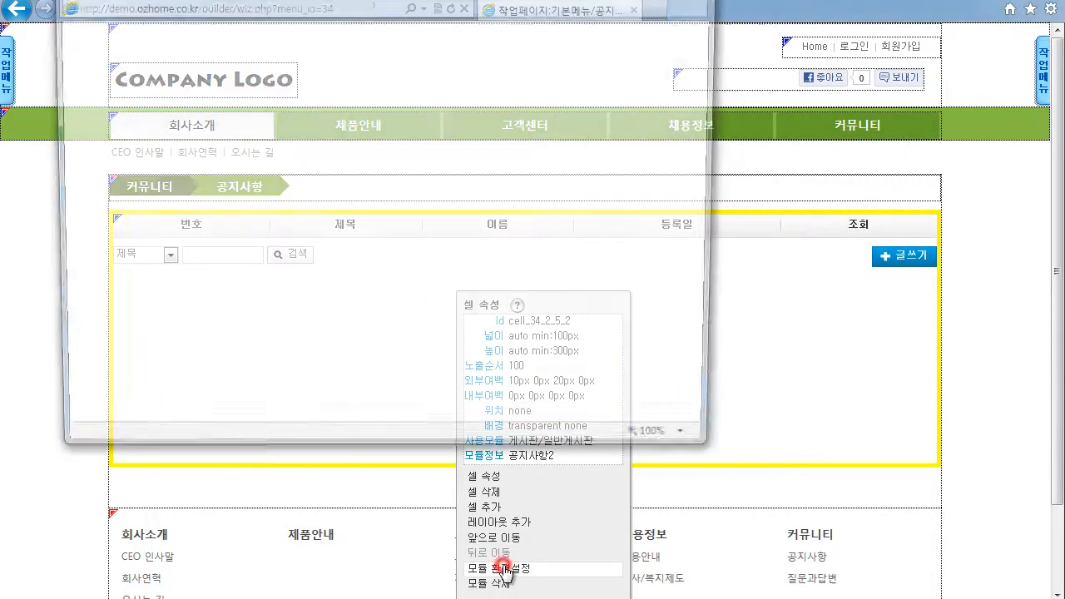
scroll(483, 316, "down", 6)
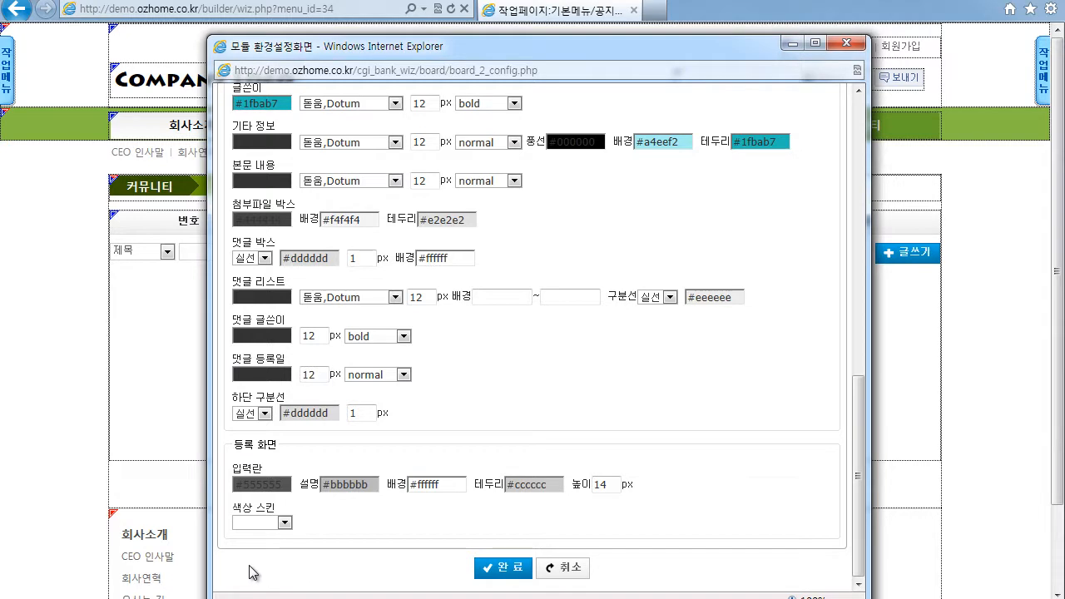
left_click(559, 567)
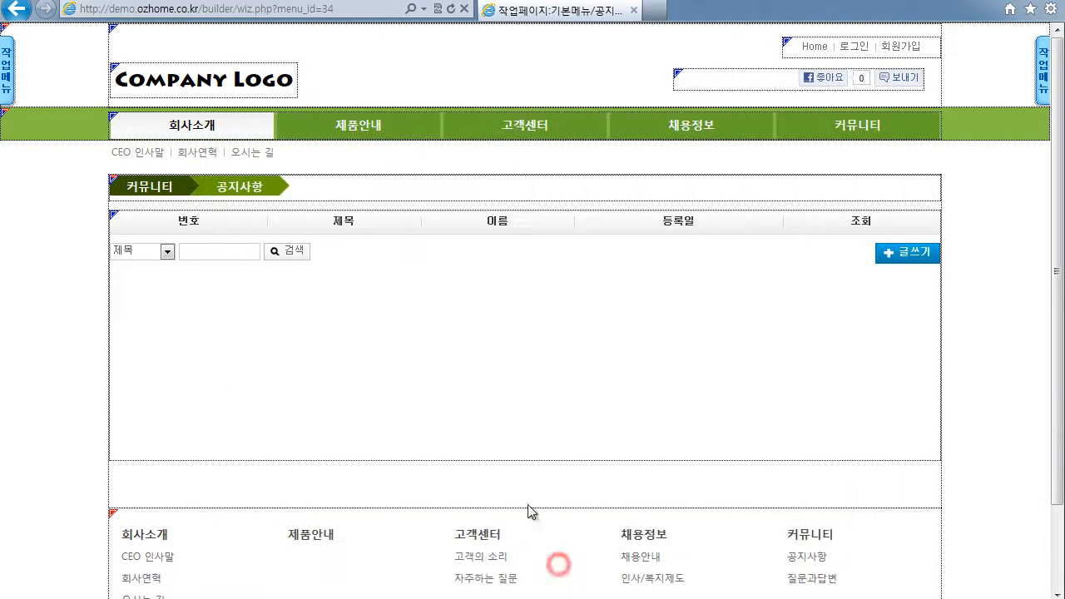
Compare the module type and module description in the cell properties of the board cell and the logo cell
left_click(430, 280)
right_click(462, 305)
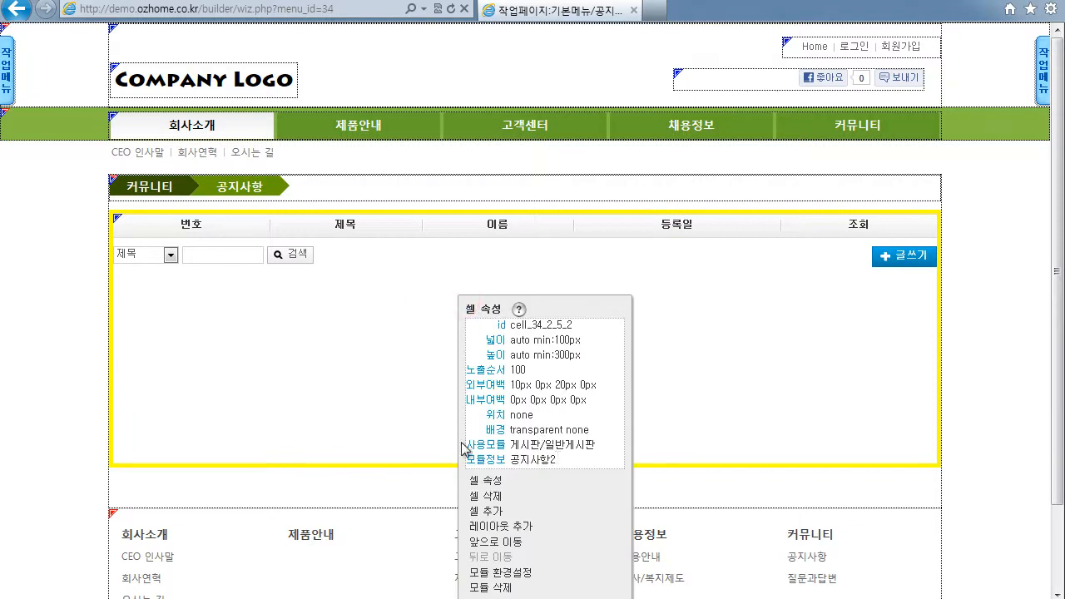
left_click(528, 458)
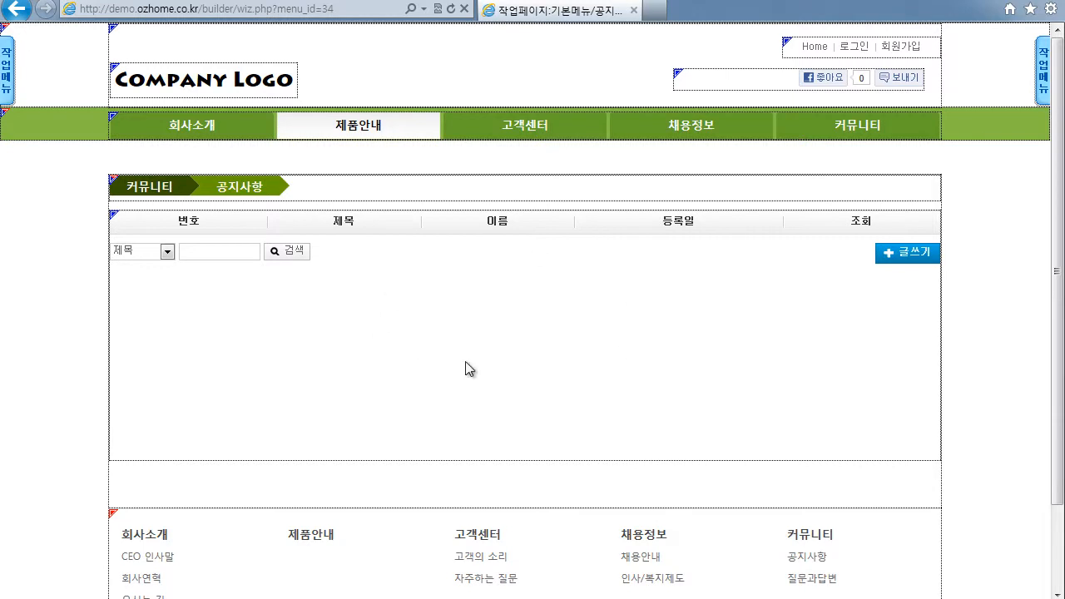
right_click(221, 83)
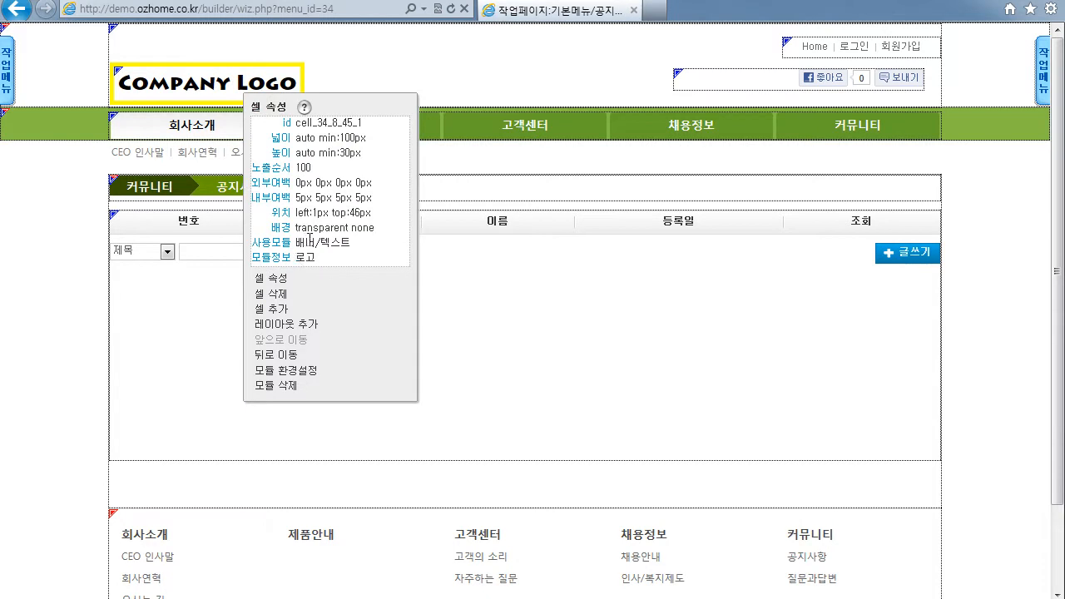
Open the 커뮤니티 and 채용정보 pages and check the logo cell's module information on the 채용정보 page
left_click(845, 127)
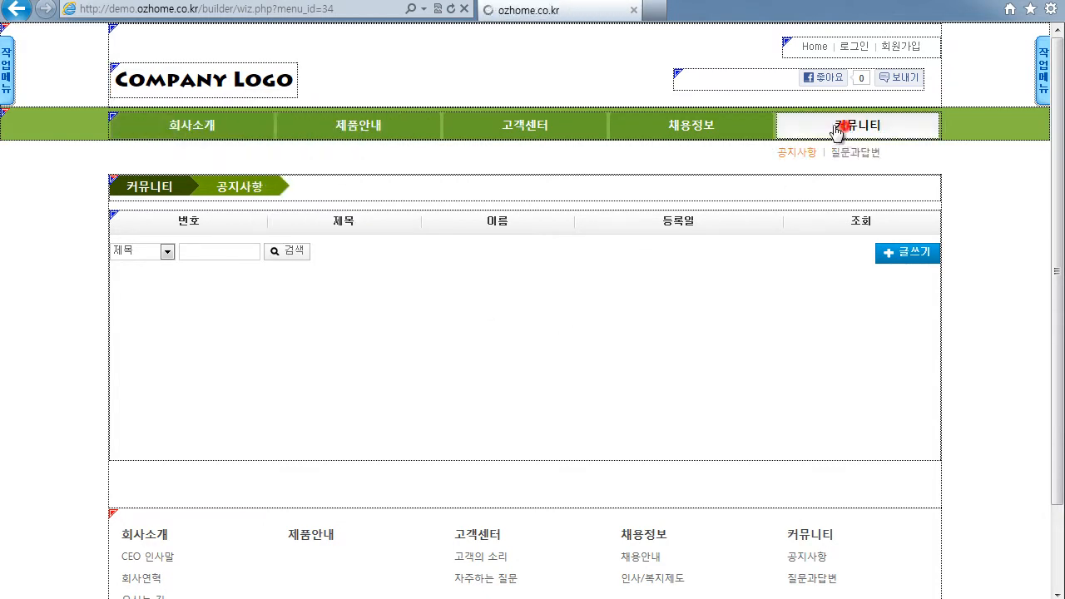
left_click(690, 129)
right_click(225, 75)
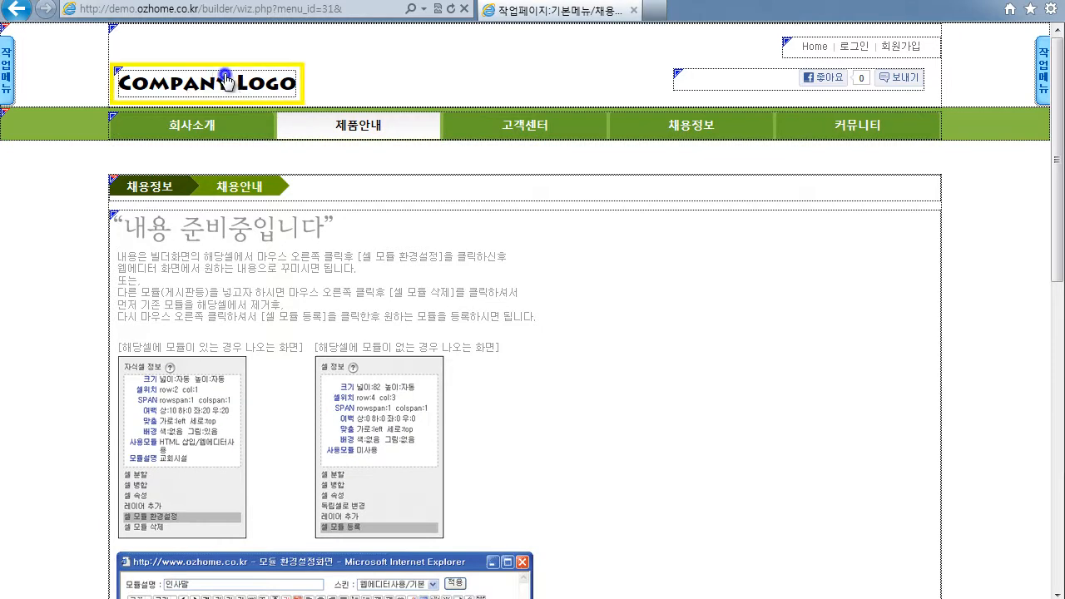
left_click(256, 100)
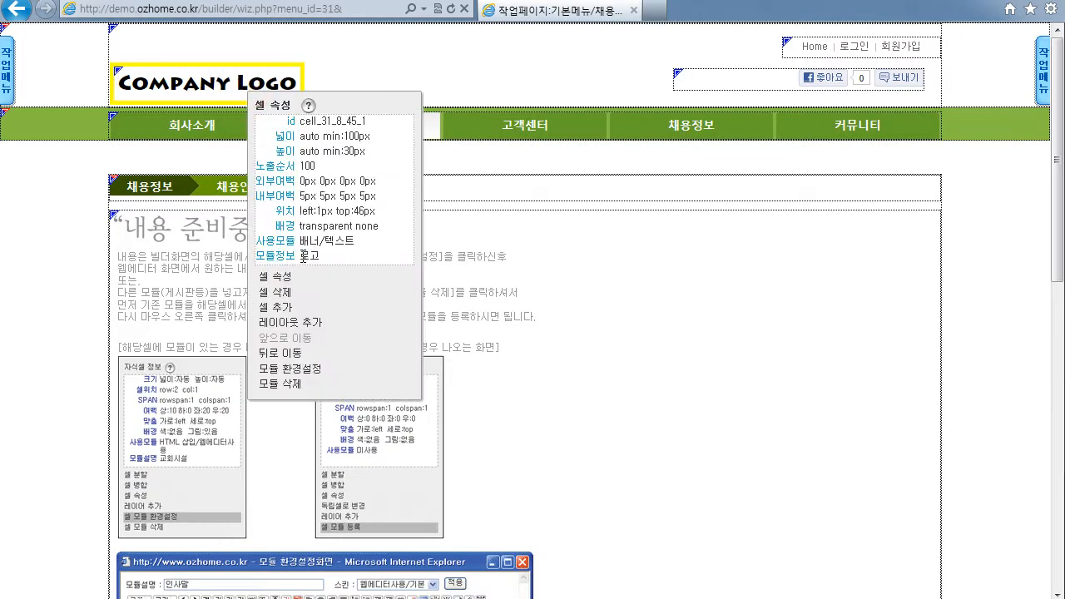
left_click(524, 261)
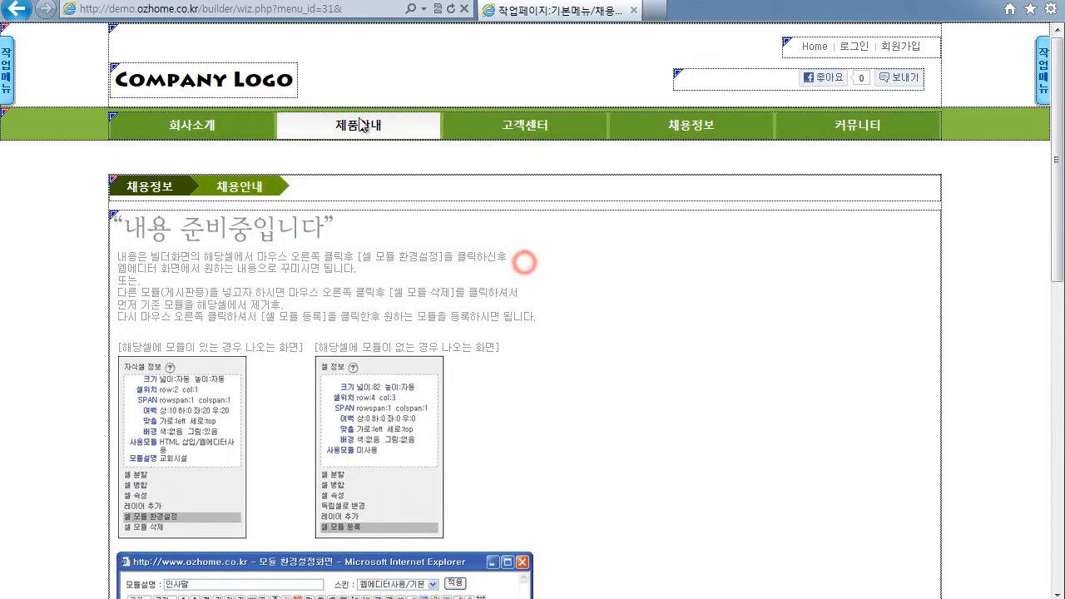
Open the logo cell's module settings on the 채용정보 page and switch the apply-to-all-pages option off and back on
right_click(230, 80)
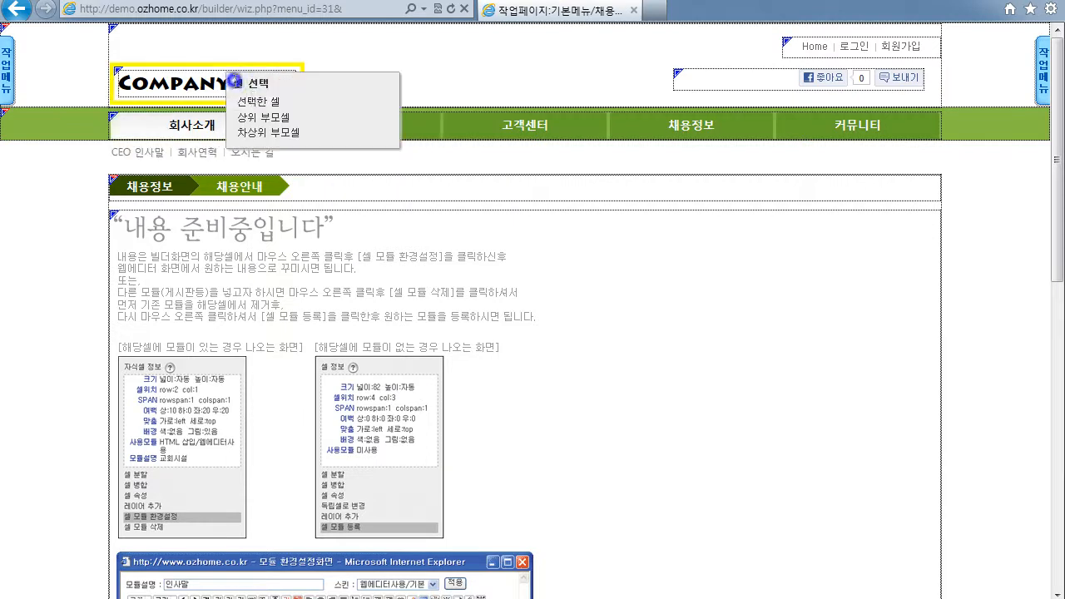
left_click(258, 108)
left_click(333, 376)
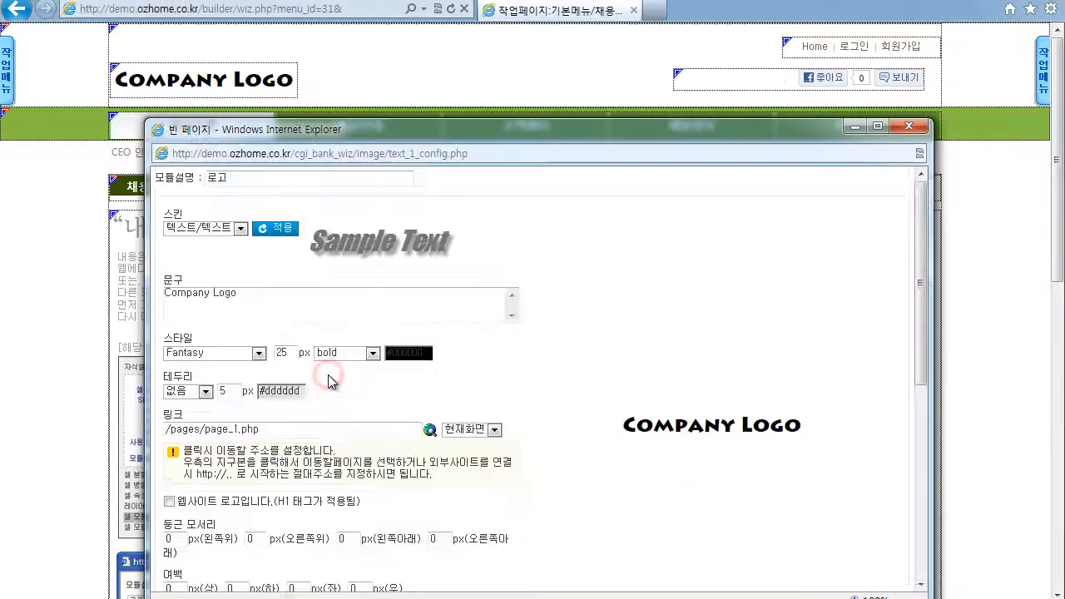
scroll(354, 376, "down", 5)
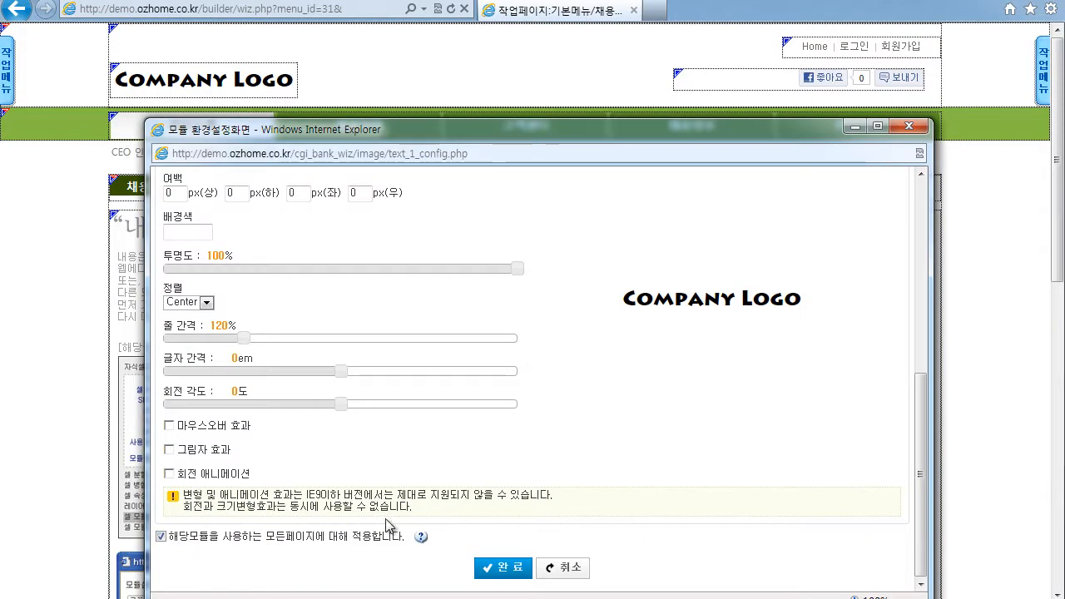
left_click(161, 537)
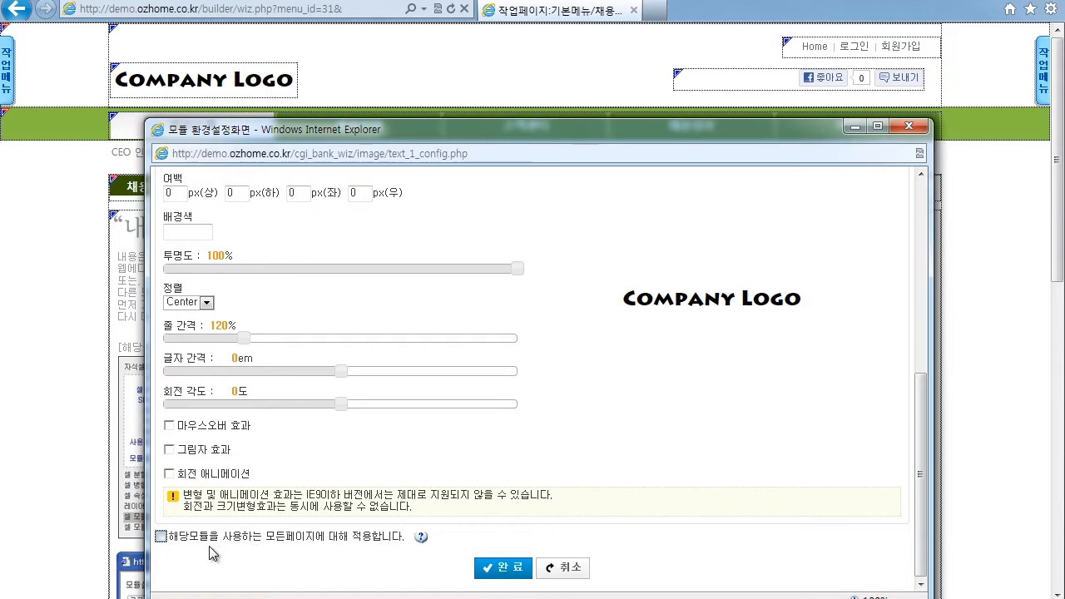
left_click(161, 537)
Set the logo's text color to #ff00ff and save it for all pages using the module
scroll(369, 547, "up", 5)
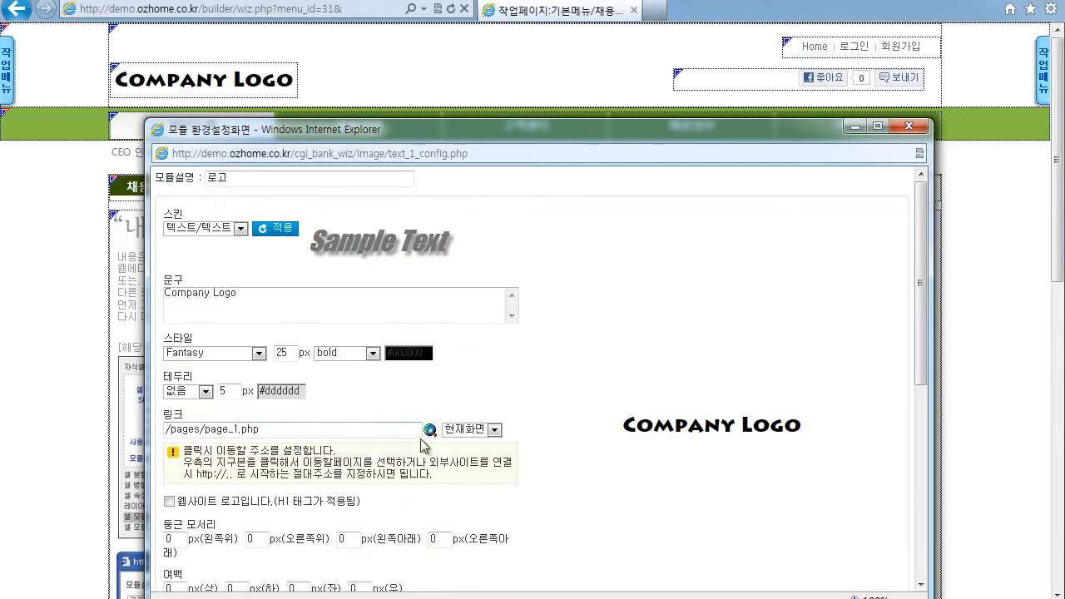
left_click(407, 353)
left_click(539, 379)
left_click(646, 487)
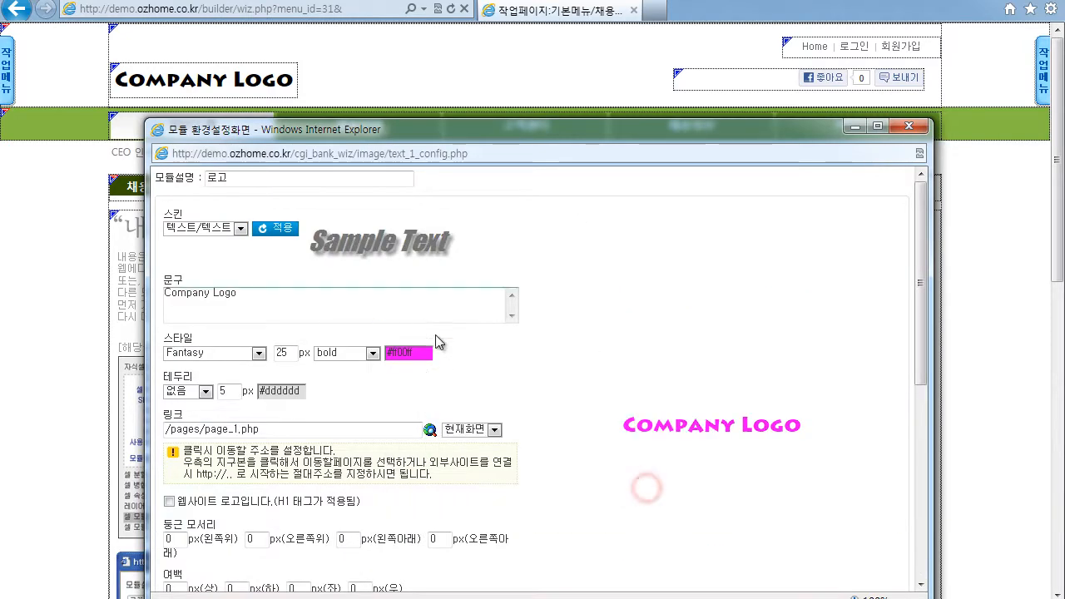
scroll(539, 390, "down", 5)
left_click(503, 567)
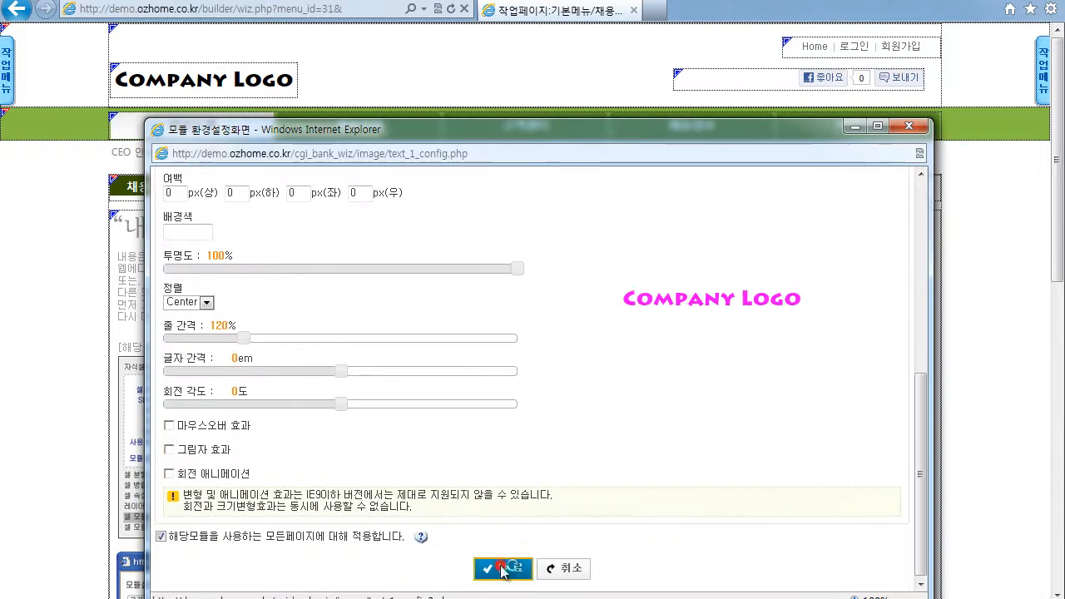
Check the logo on the 회사소개, 제품안내 and 고객센터 pages, including its cell properties on the 고객센터 page
left_click(190, 132)
left_click(363, 129)
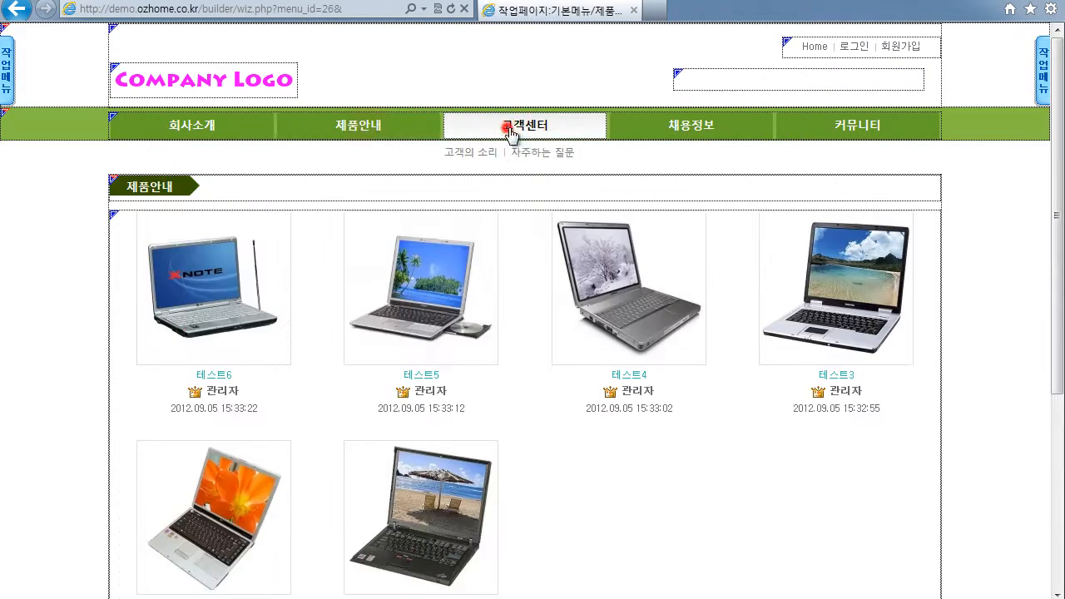
left_click(507, 126)
right_click(208, 71)
left_click(236, 96)
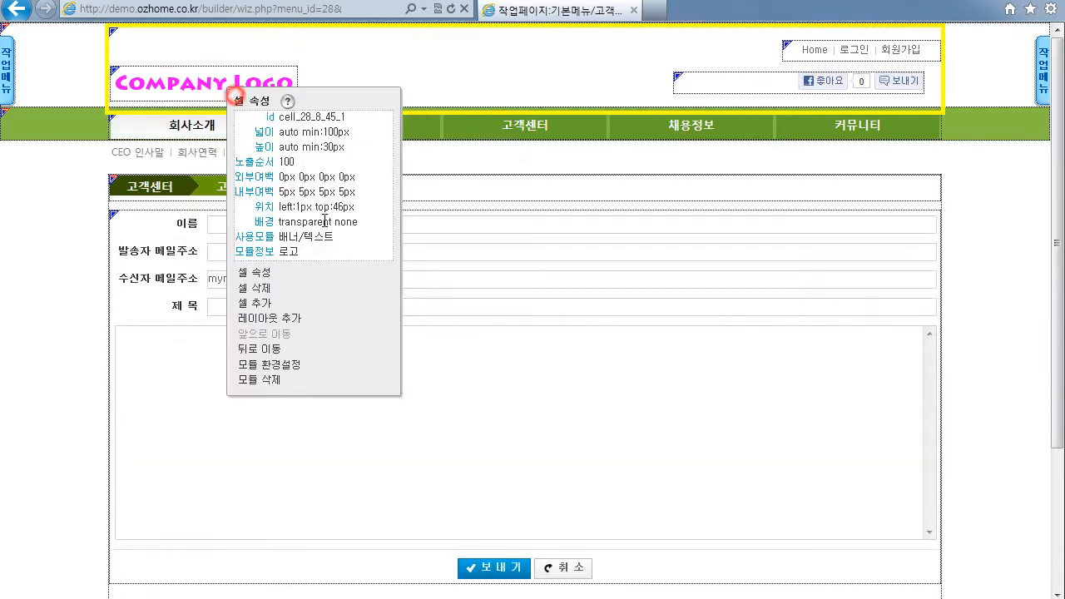
left_click(293, 252)
Open the logo cell's module settings on the 고객센터 page and turn off applying them to all pages using the module
right_click(257, 73)
left_click(282, 97)
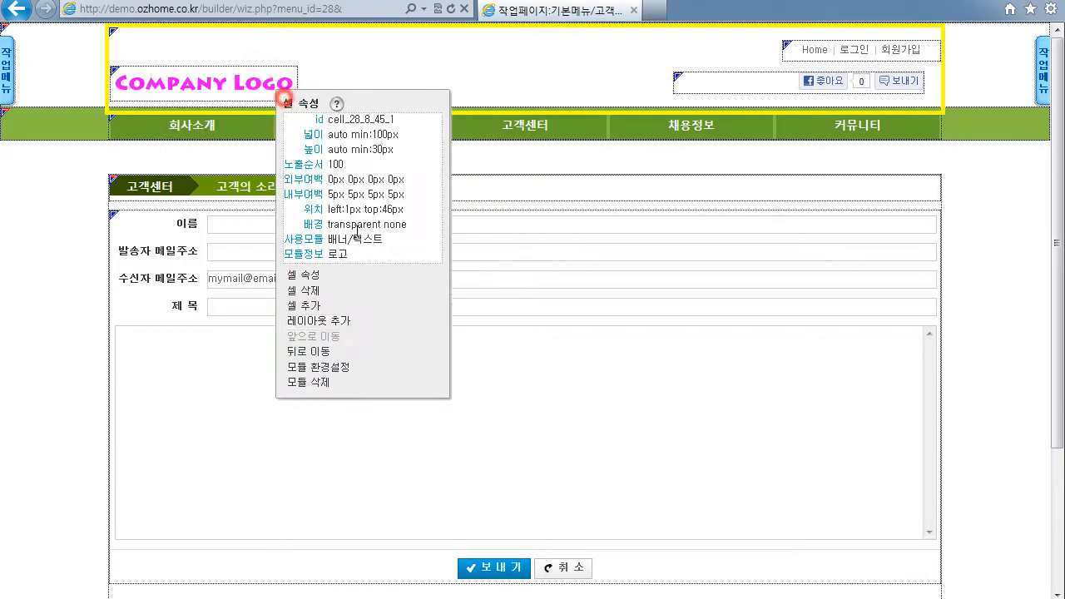
left_click(358, 367)
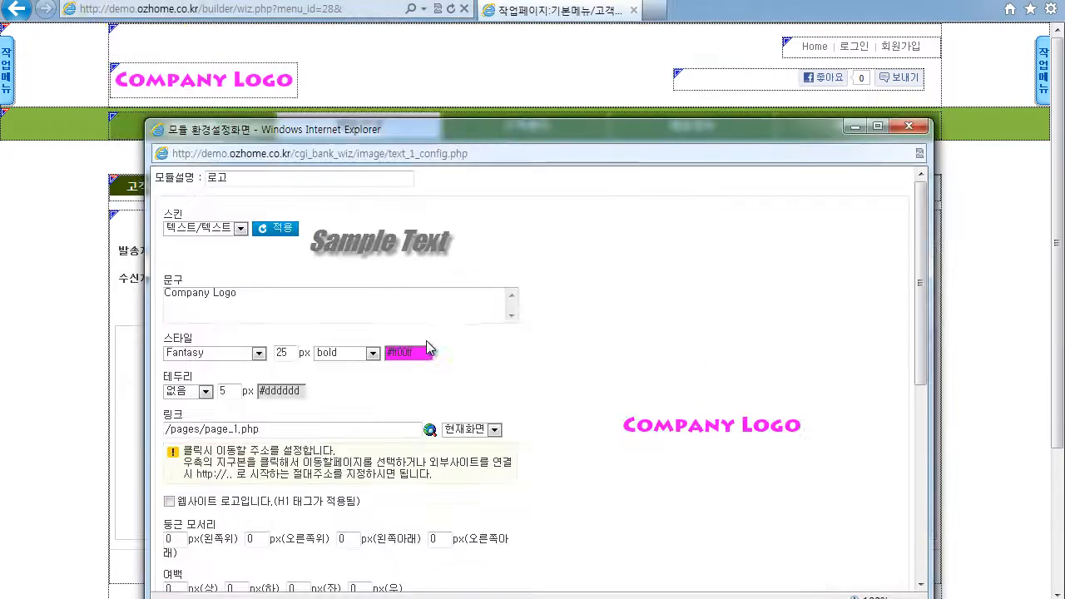
scroll(422, 350, "down", 5)
left_click(220, 536)
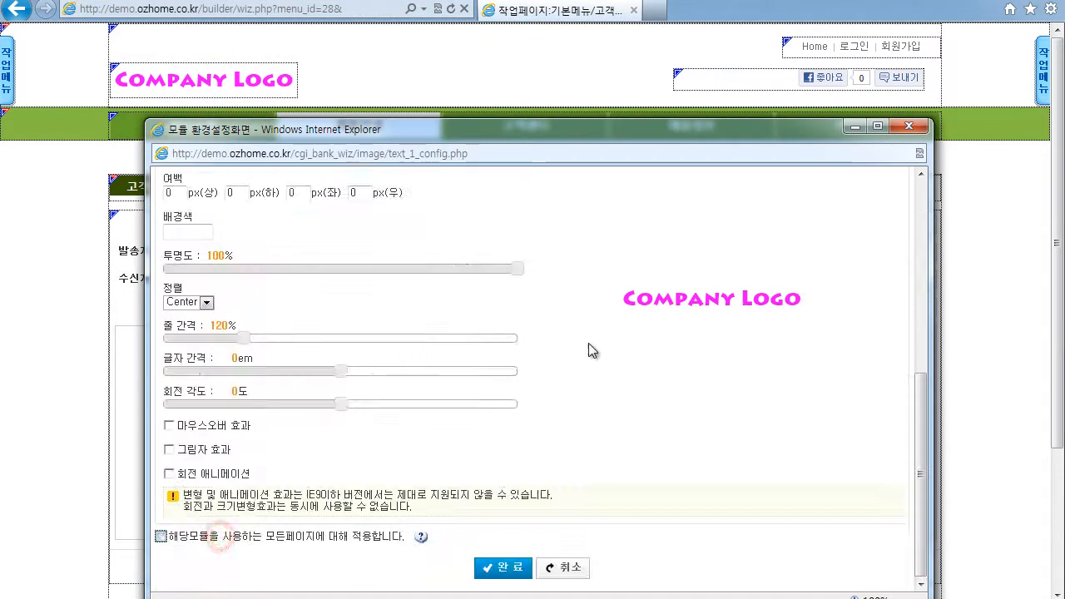
Enable the logo's mouseover effect (마우스오버 효과) with the Fantasy font at 25 px
scroll(583, 345, "up", 5)
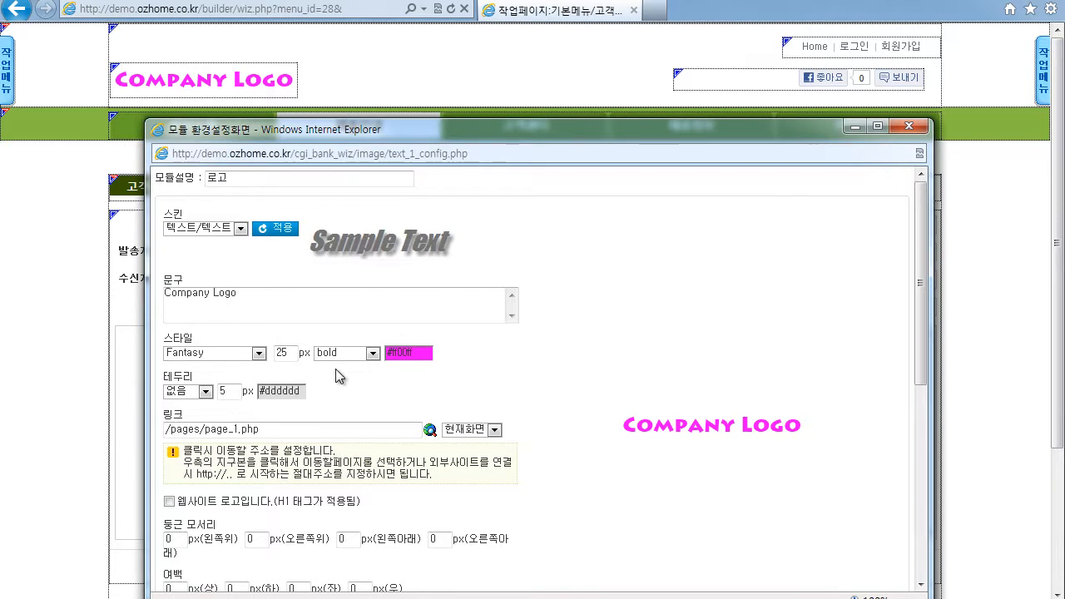
scroll(337, 377, "down", 3)
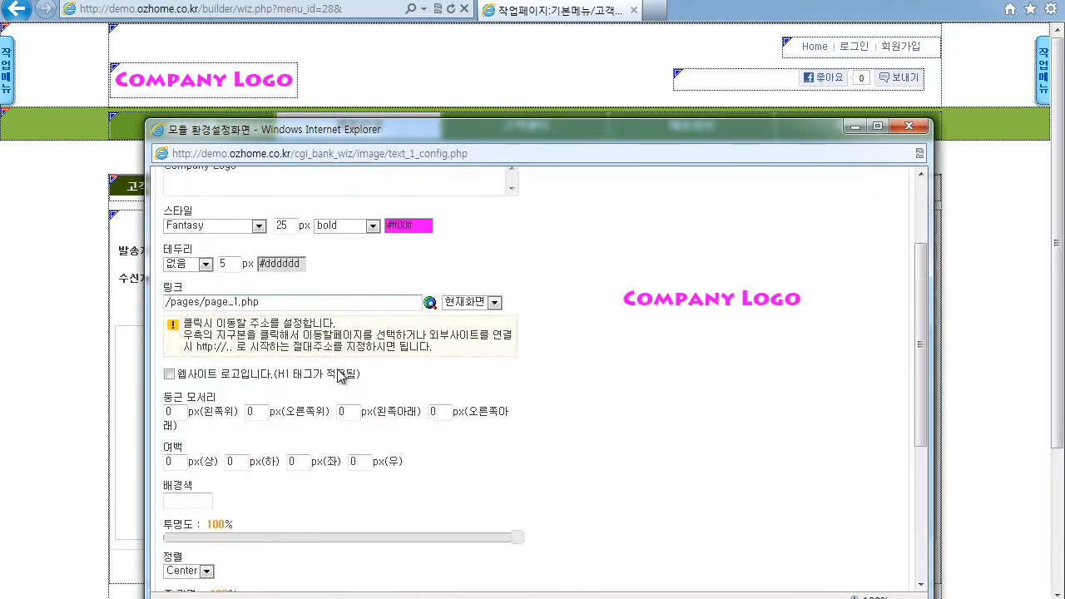
scroll(336, 377, "up", 3)
scroll(340, 376, "down", 7)
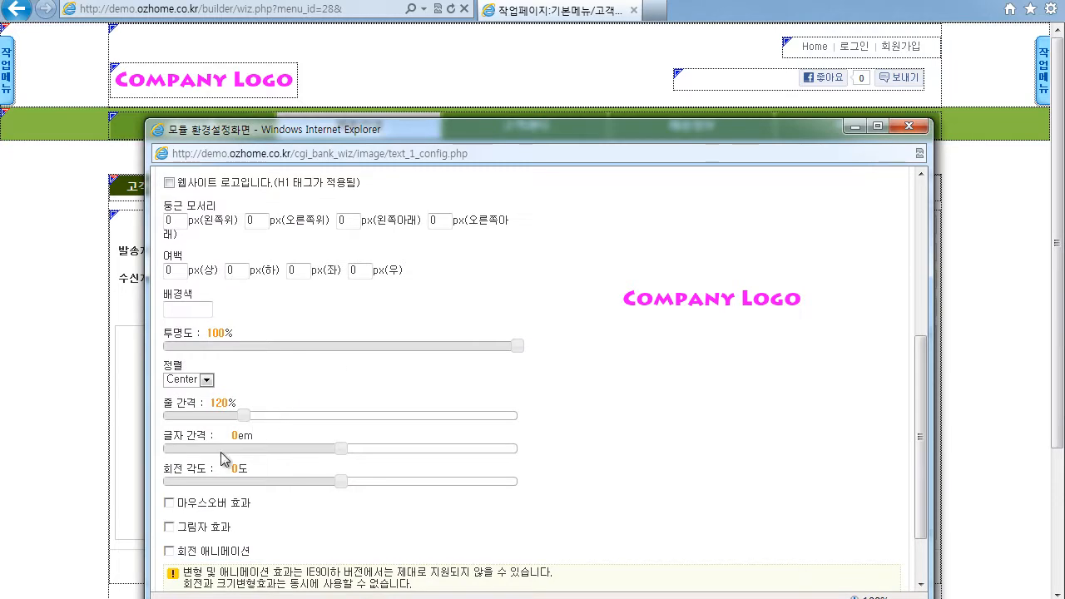
left_click(202, 503)
scroll(309, 504, "down", 4)
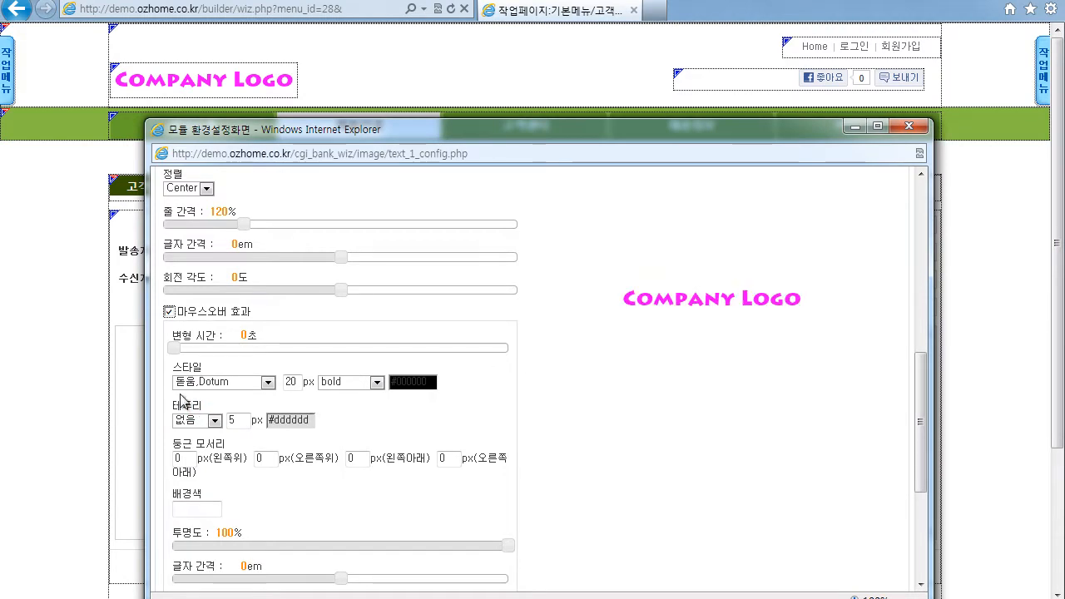
left_click(220, 382)
left_click(212, 592)
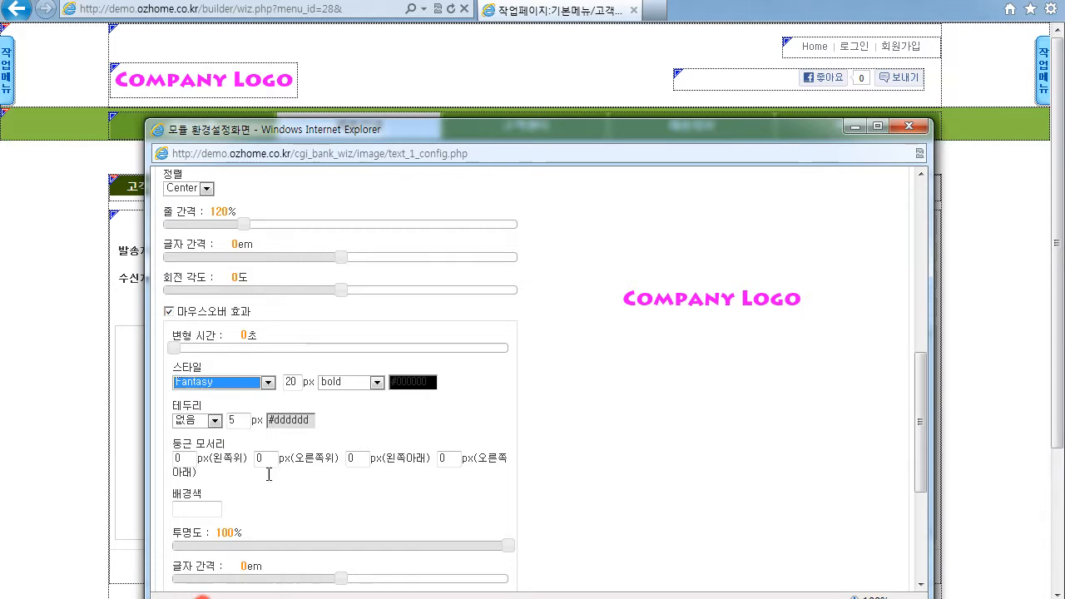
double_click(297, 382)
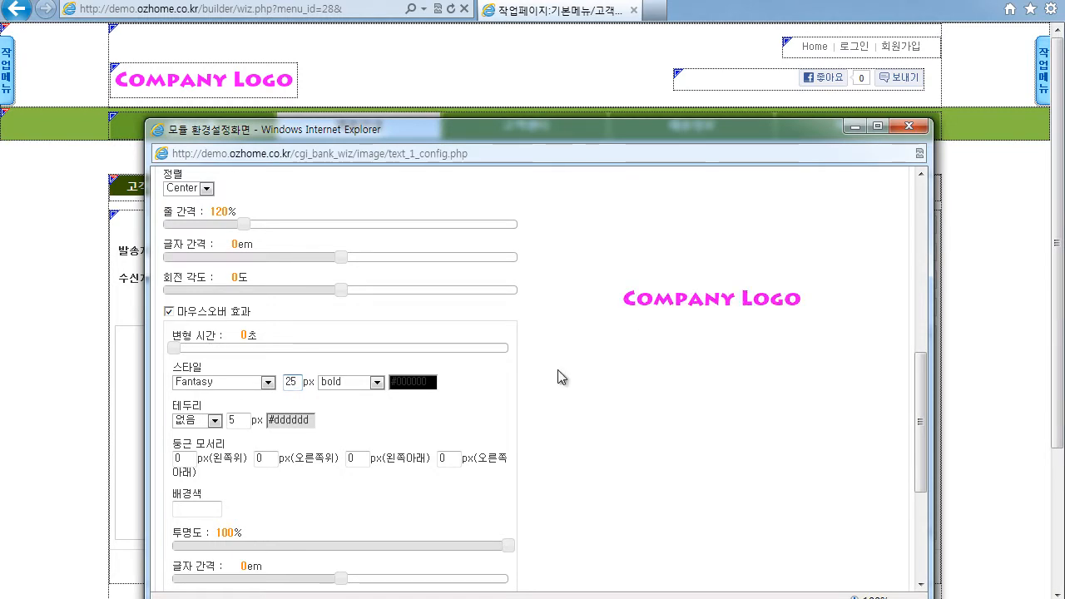
Try to save the logo settings for this cell only, and change the module description to 로고2
scroll(558, 376, "down", 3)
left_click(503, 567)
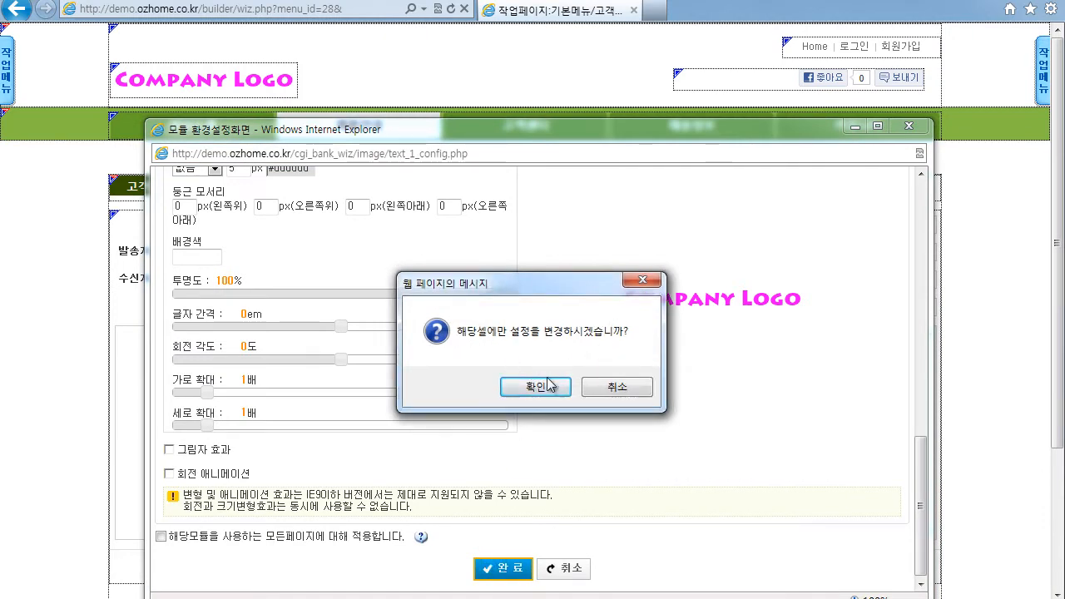
left_click(535, 388)
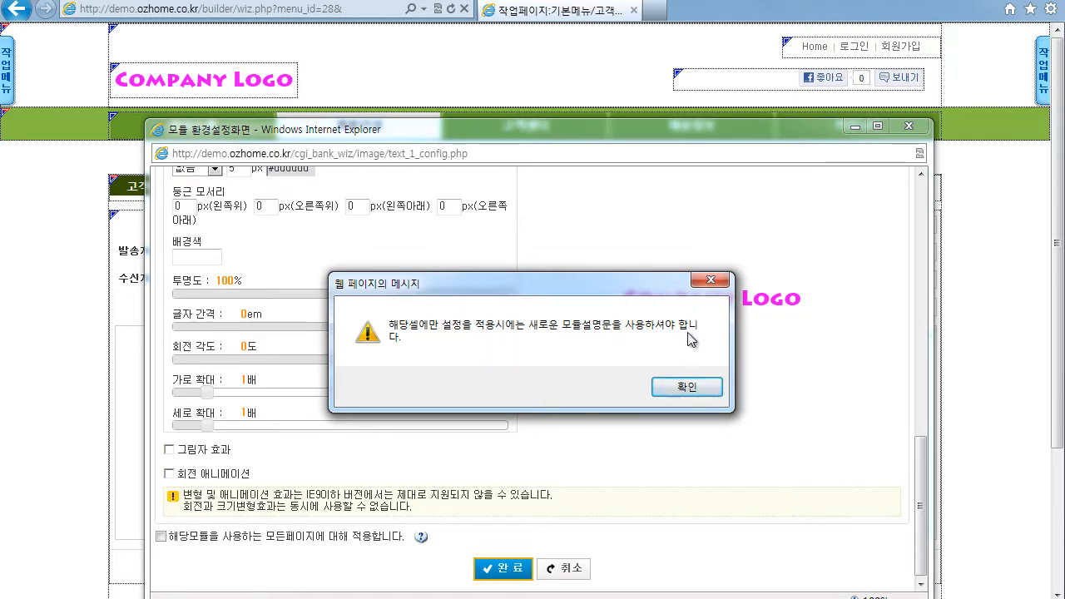
left_click(674, 391)
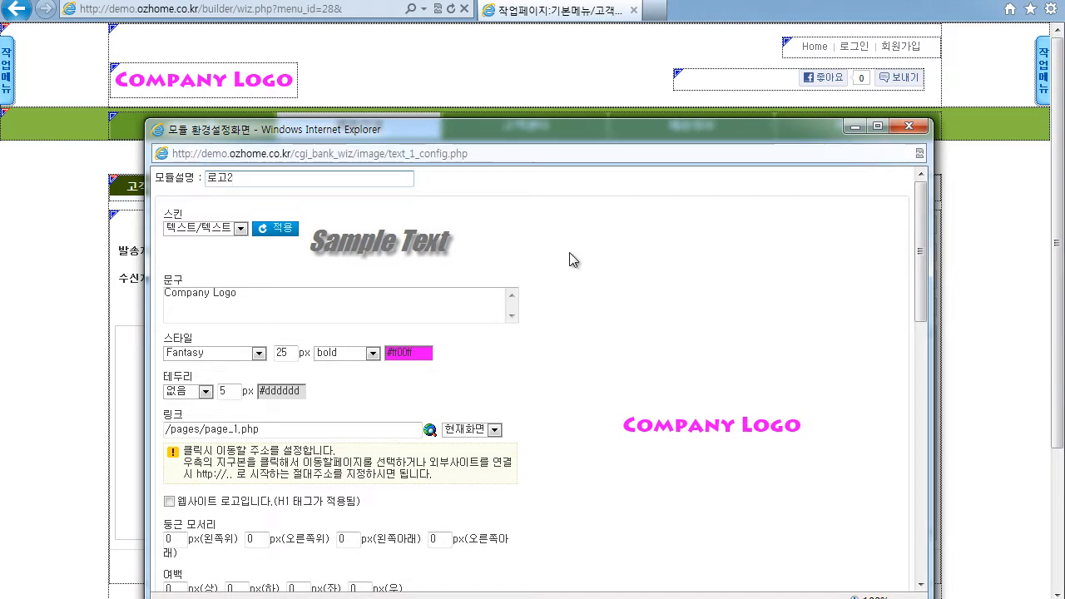
Save the 로고2 logo settings for this cell only on the 고객센터 page
scroll(562, 256, "down", 5)
scroll(502, 504, "down", 3)
left_click(502, 570)
left_click(536, 391)
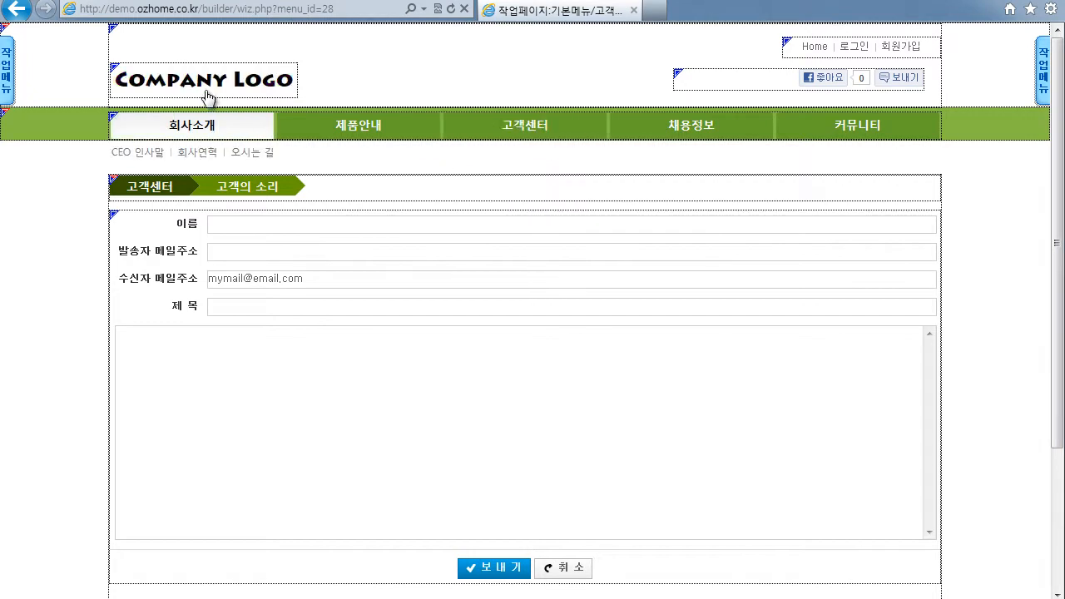
Check the logo cell and its properties on the 고객센터 and 채용정보 pages, and return to the 고객센터 page
right_click(258, 82)
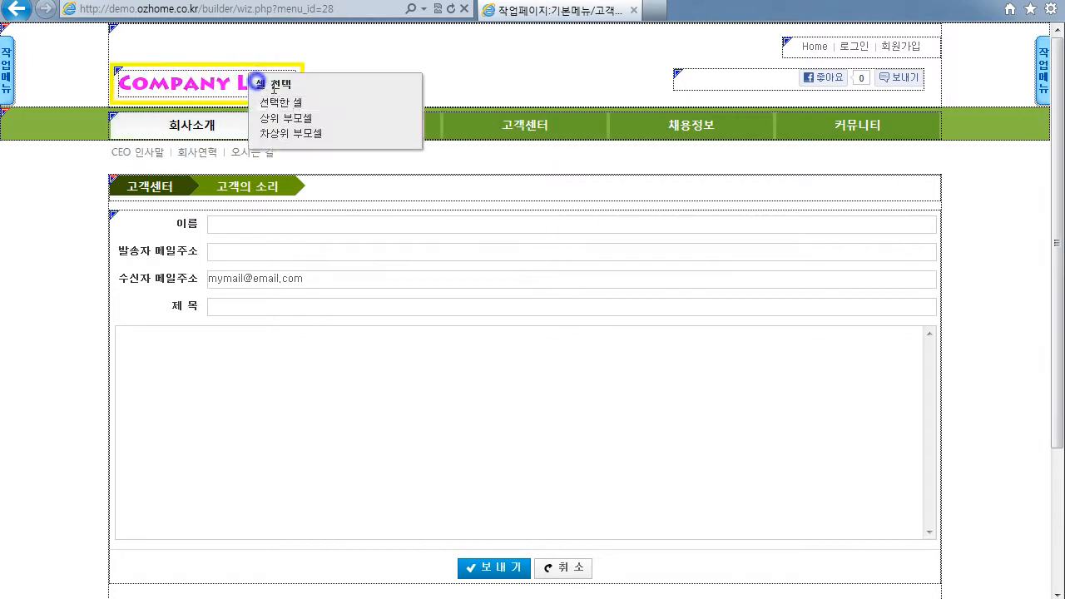
left_click(285, 101)
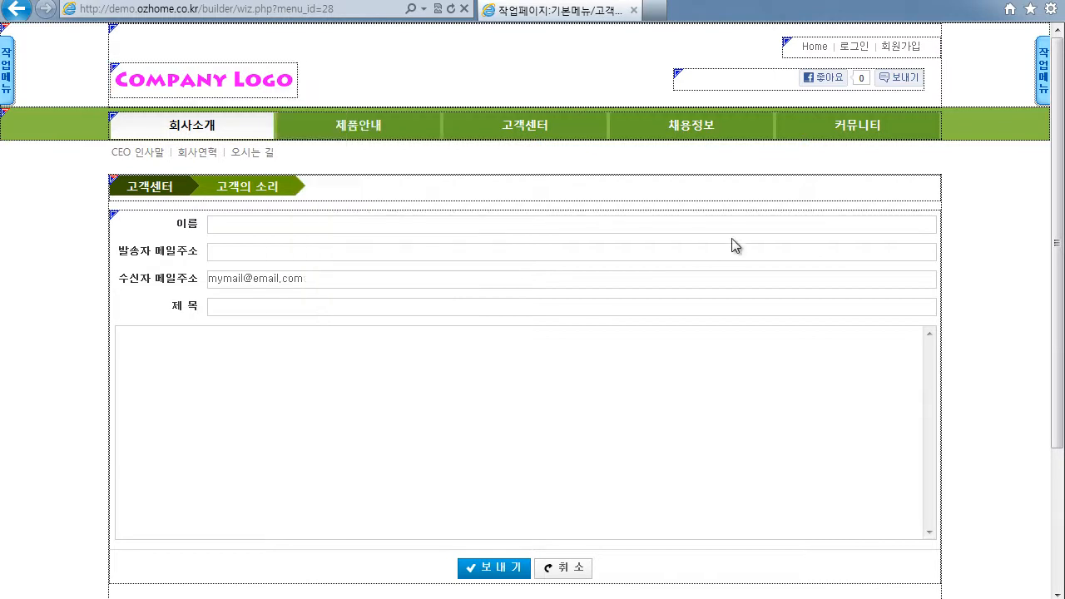
left_click(714, 133)
right_click(214, 82)
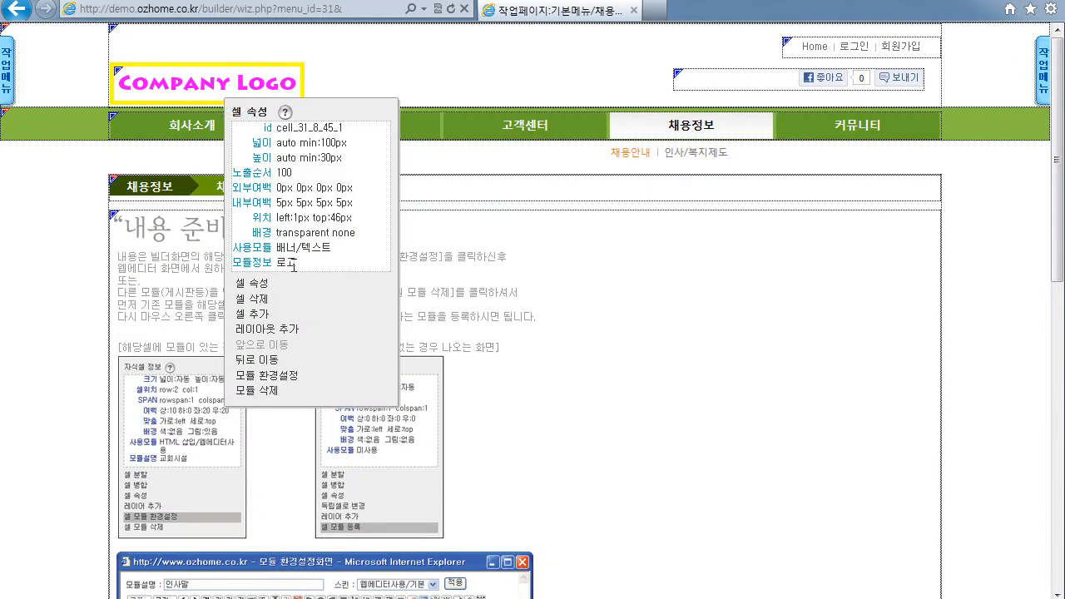
left_click(525, 126)
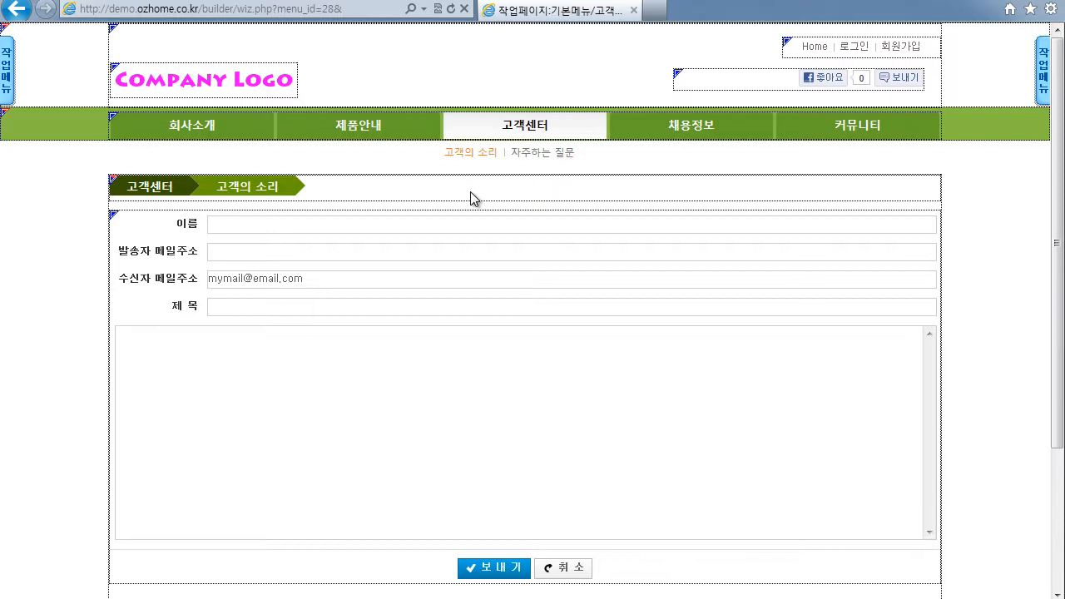
Open the logo cell's module settings on the 회사소개 page and turn off applying them to all pages using the module
right_click(213, 82)
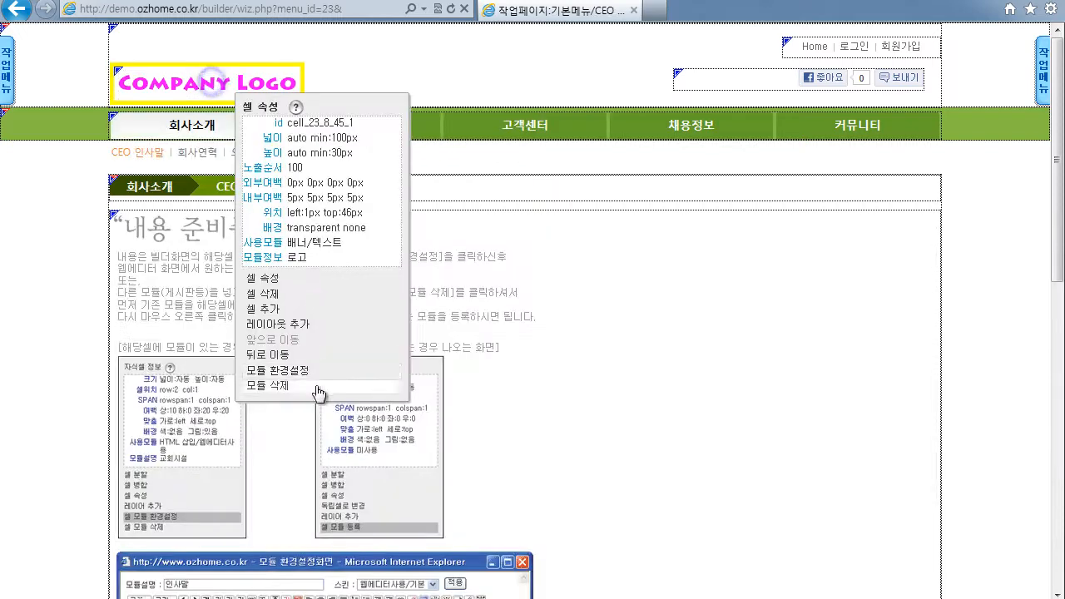
left_click(306, 370)
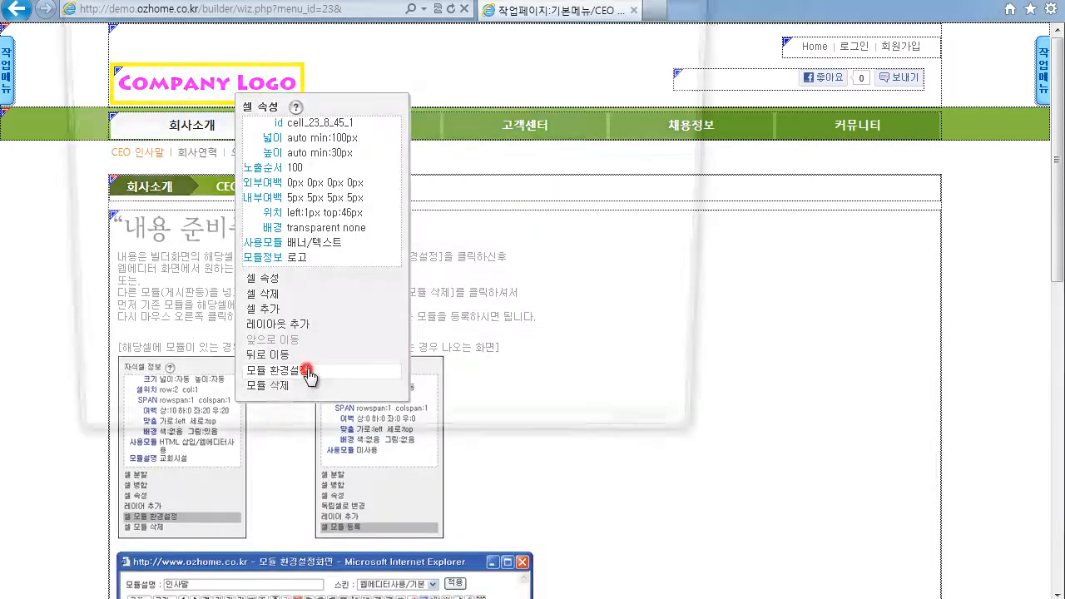
scroll(490, 324, "down", 5)
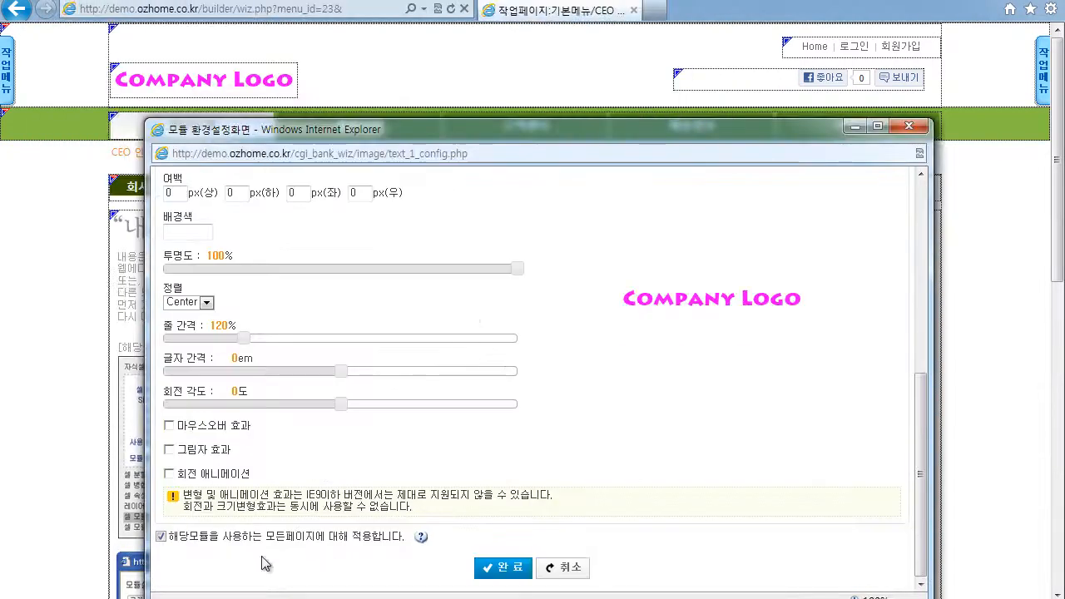
left_click(200, 536)
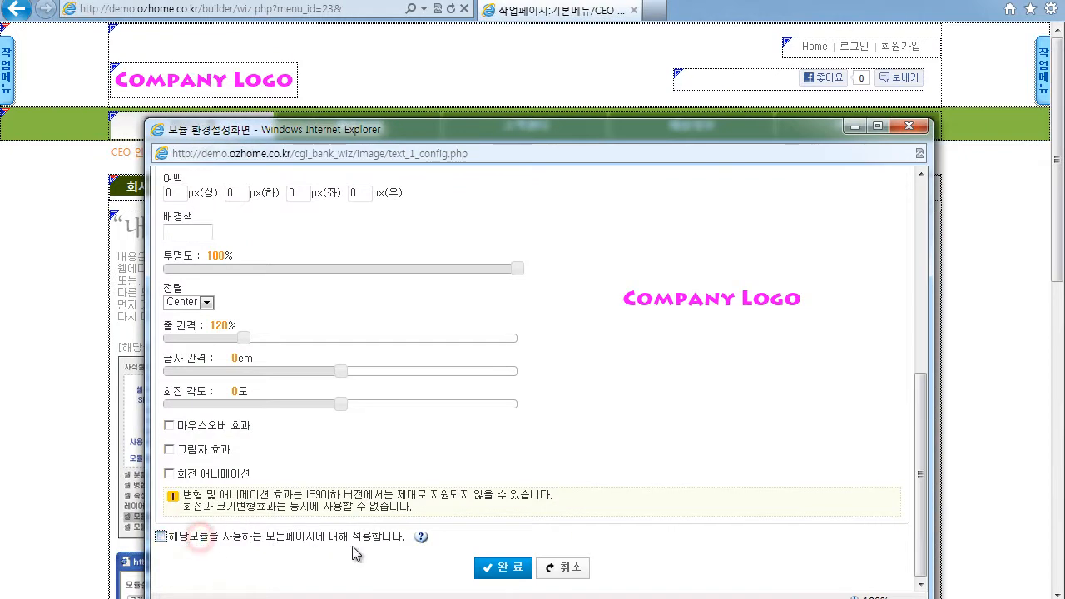